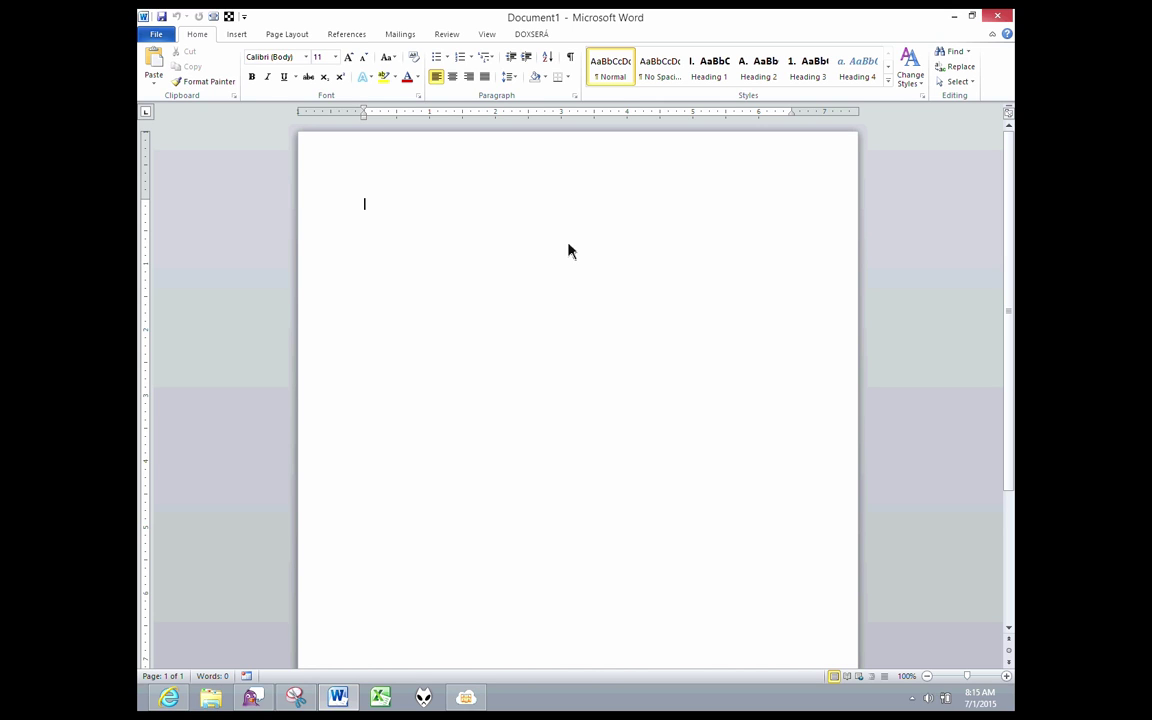
# - Enter "The quick brown fox." in the blank document, save it to the Desktop as a Word document named Fox, and close it
pyautogui.write('The quick brown fox.')
pyautogui.click(160, 35)
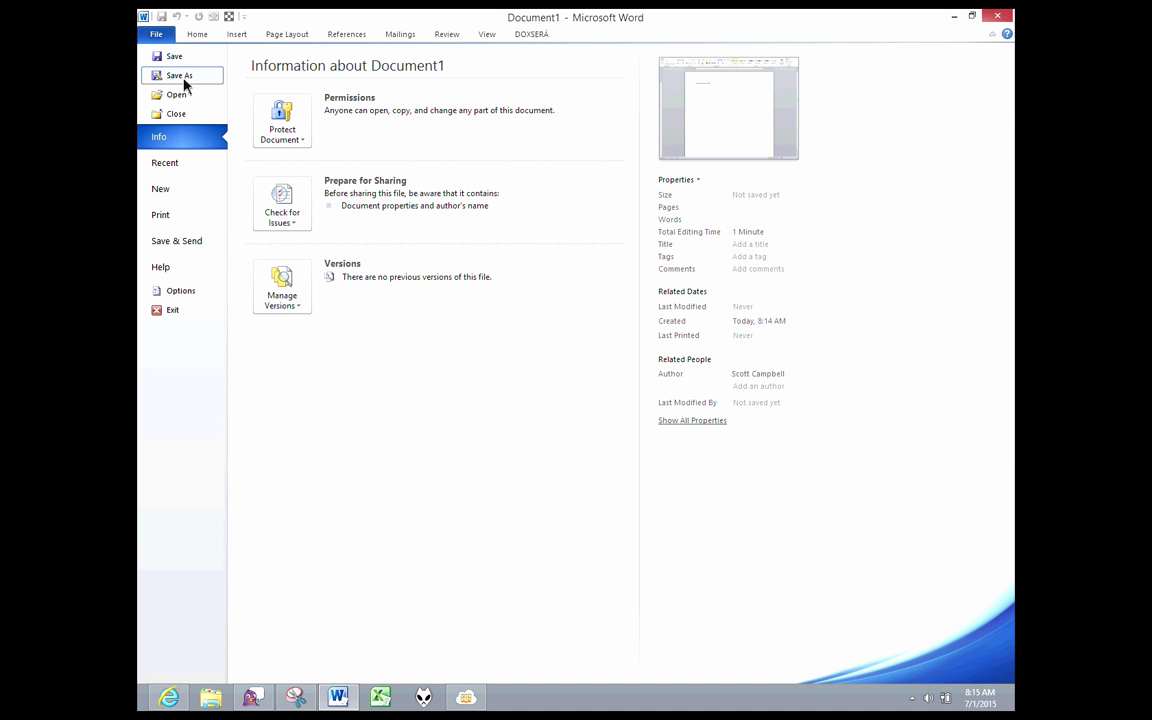
pyautogui.click(163, 53)
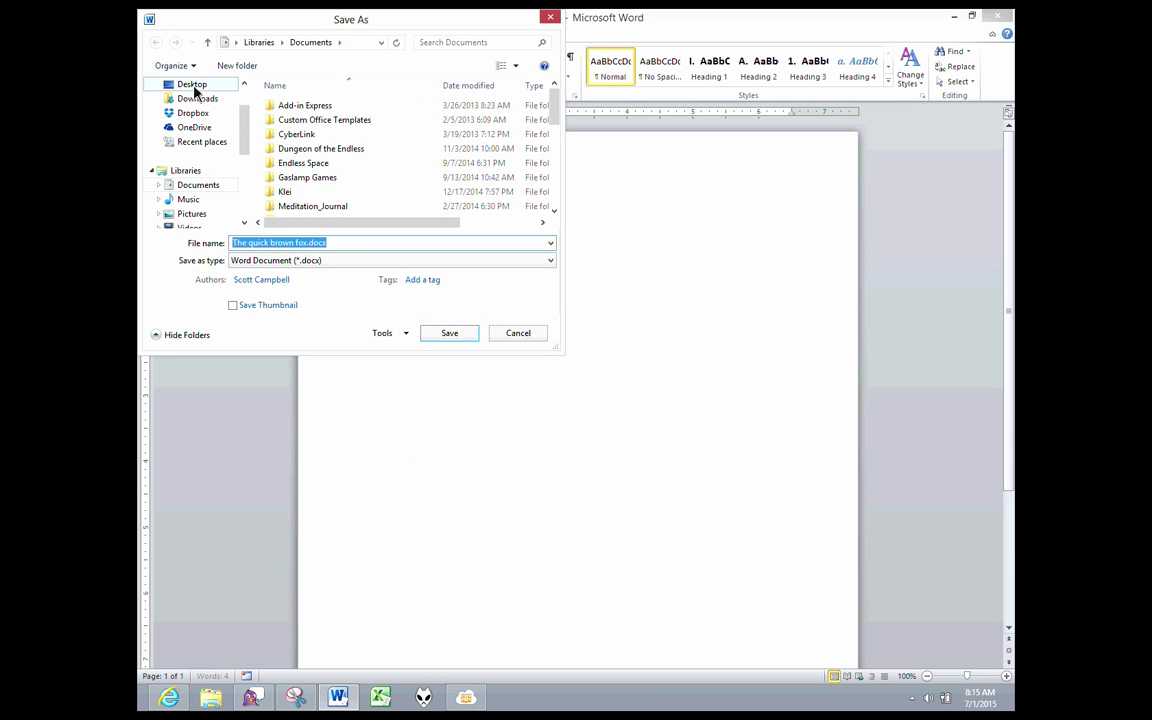
pyautogui.click(167, 87)
pyautogui.click(341, 247)
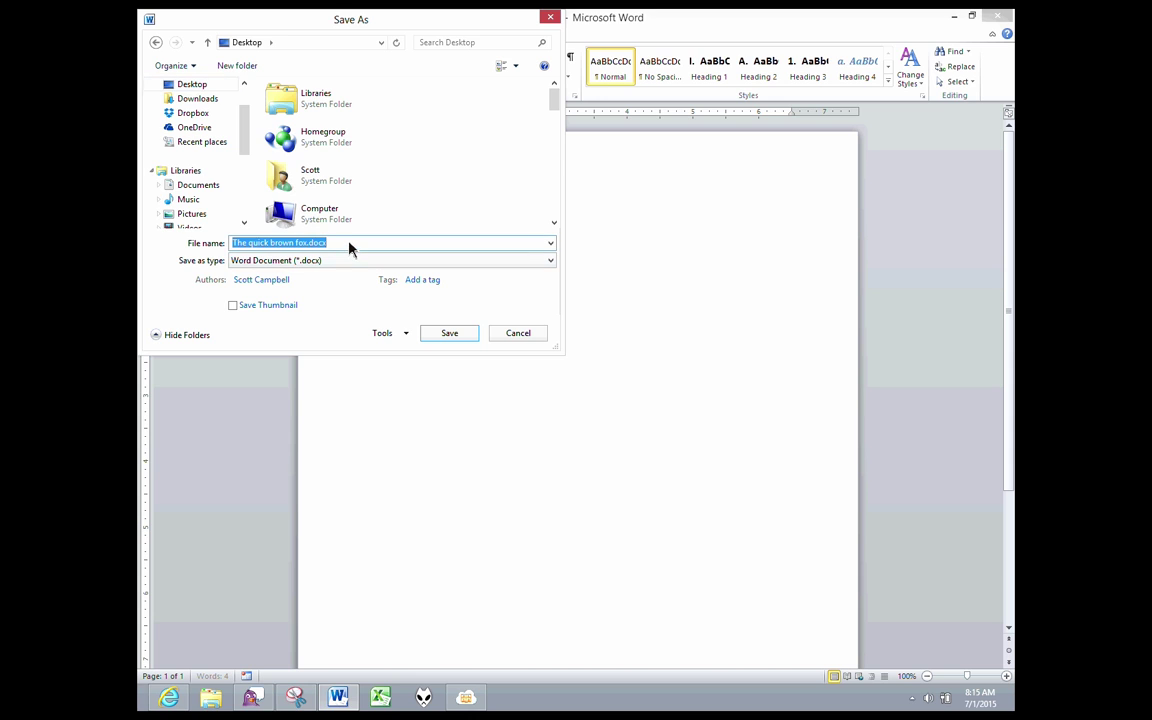
pyautogui.write('Fox')
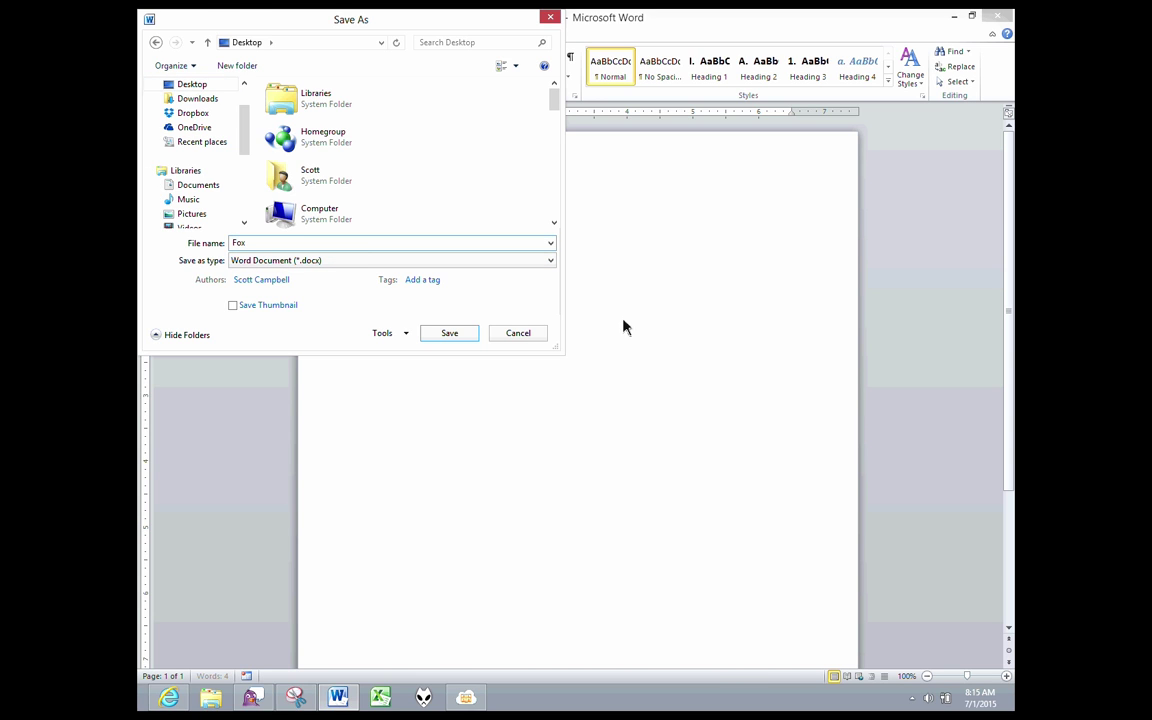
pyautogui.click(470, 336)
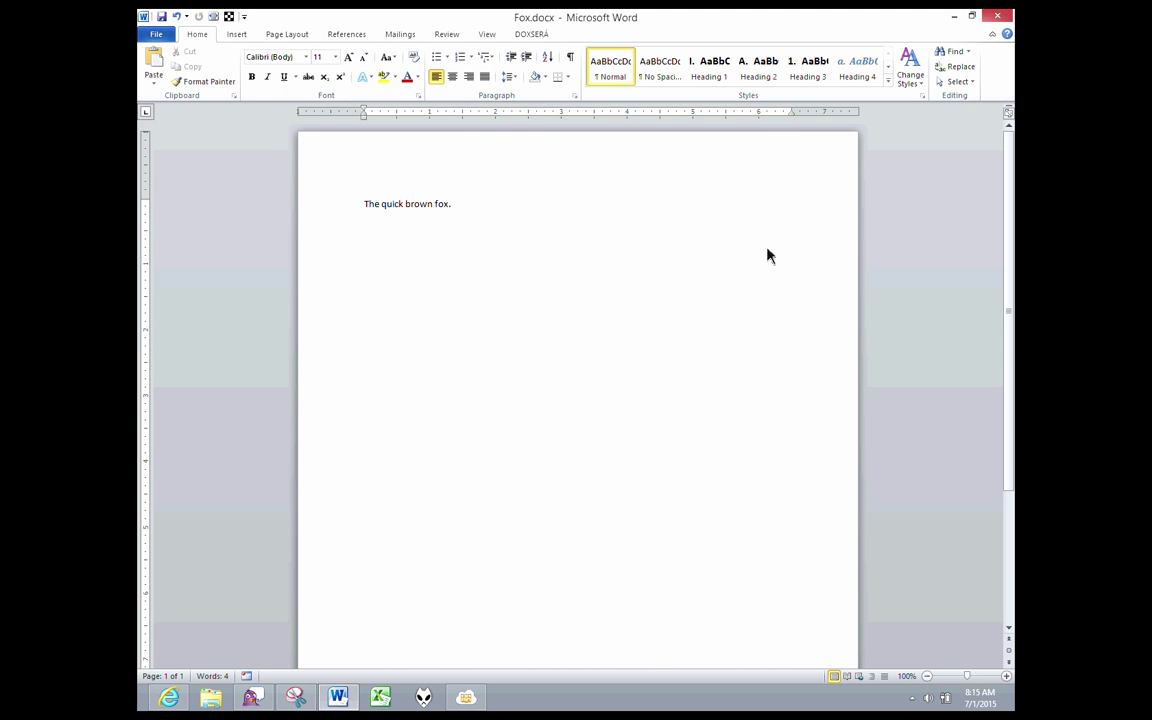
pyautogui.click(997, 17)
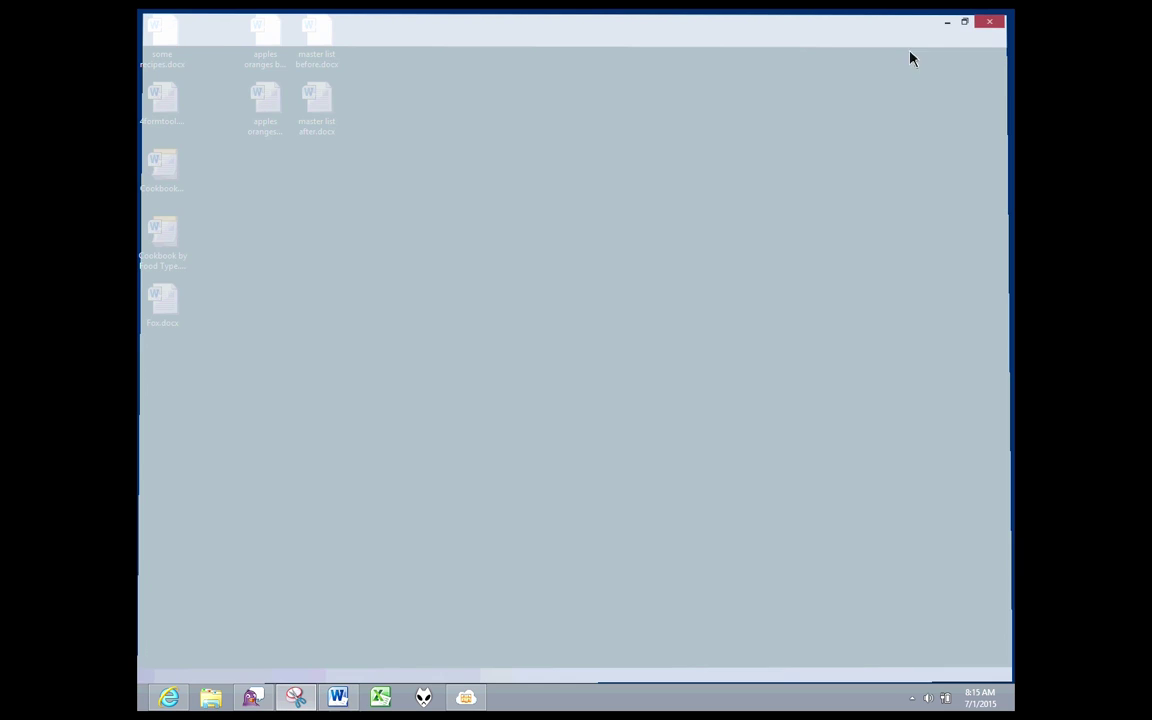
# - Move Fox.docx to the empty middle area of the desktop and rename it Fox.docx.zip, accepting the extension change
pyautogui.moveTo(162, 300); pyautogui.dragTo(592, 235)
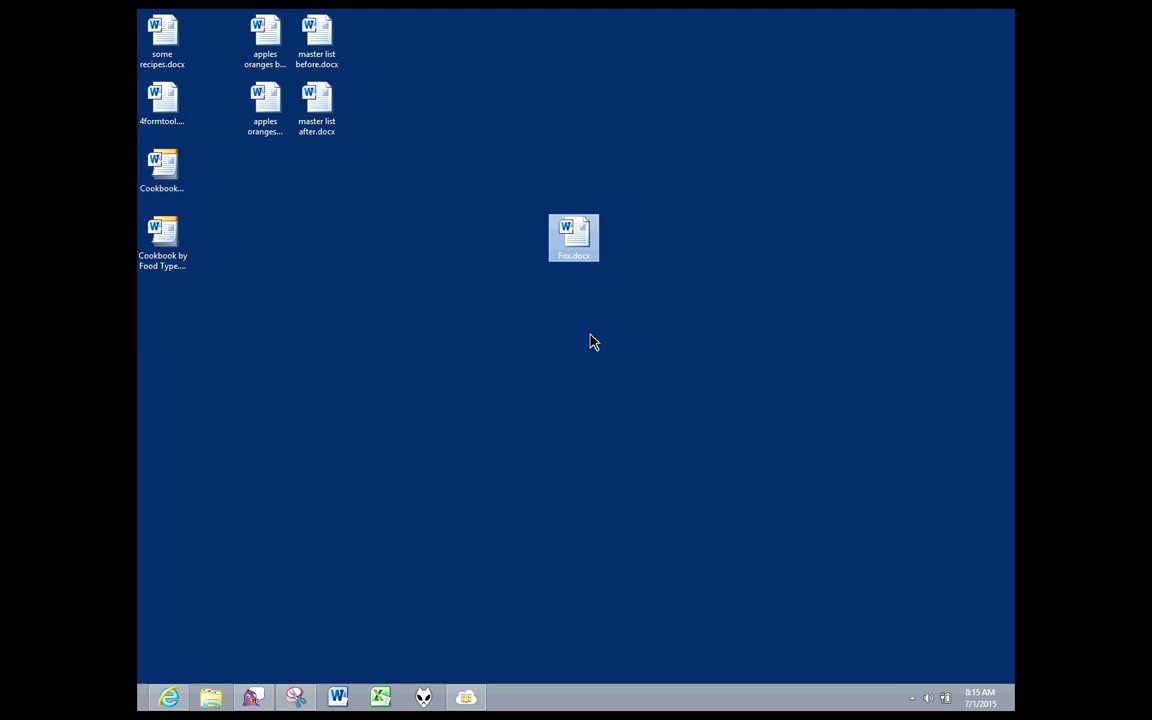
pyautogui.click(584, 256)
pyautogui.press('Right')
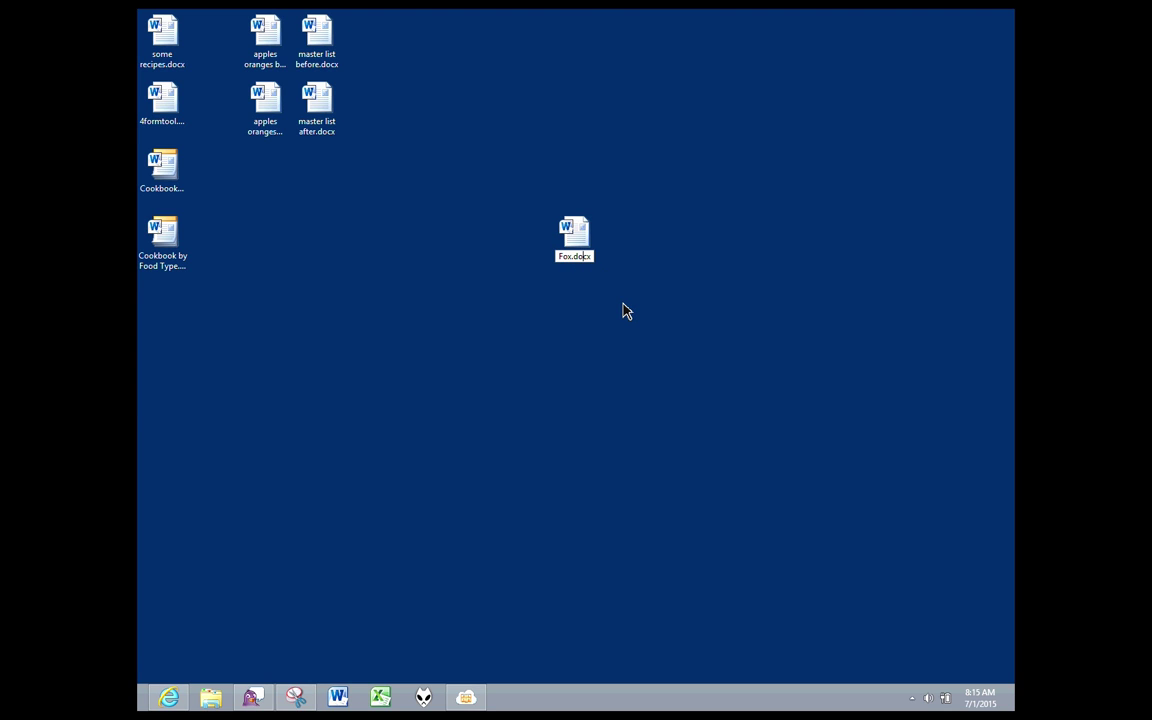
pyautogui.press('Right')
pyautogui.press('Right')
pyautogui.write('.zip')
pyautogui.press('Return')
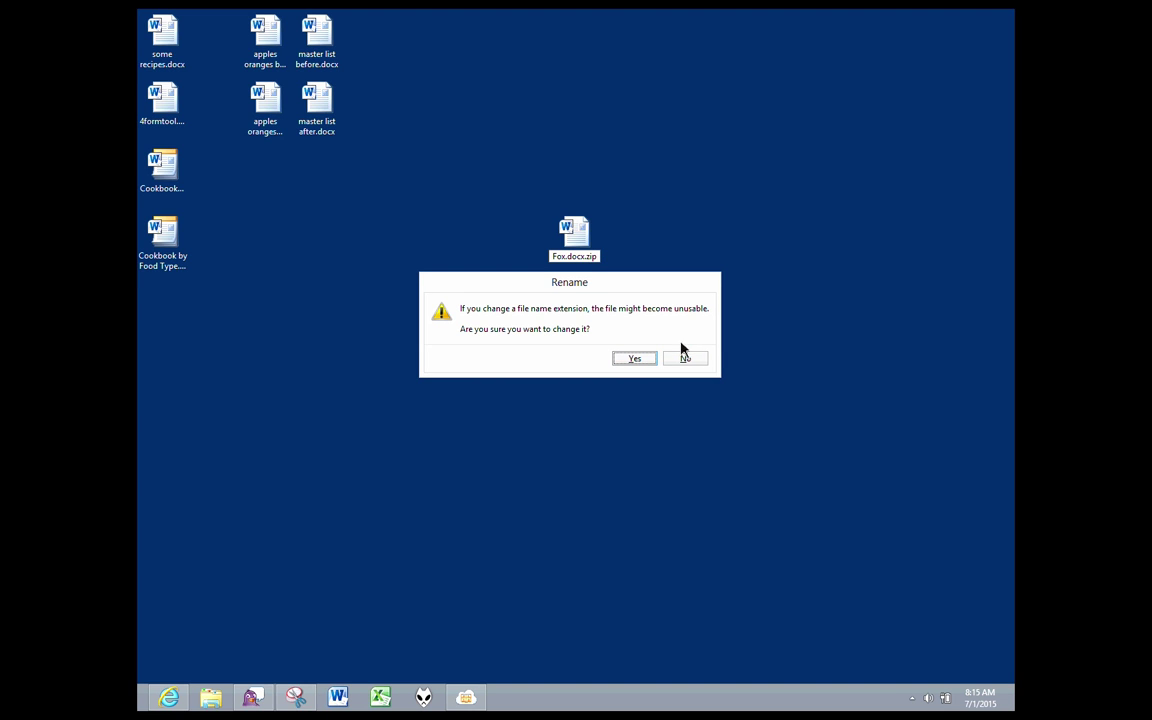
pyautogui.click(645, 360)
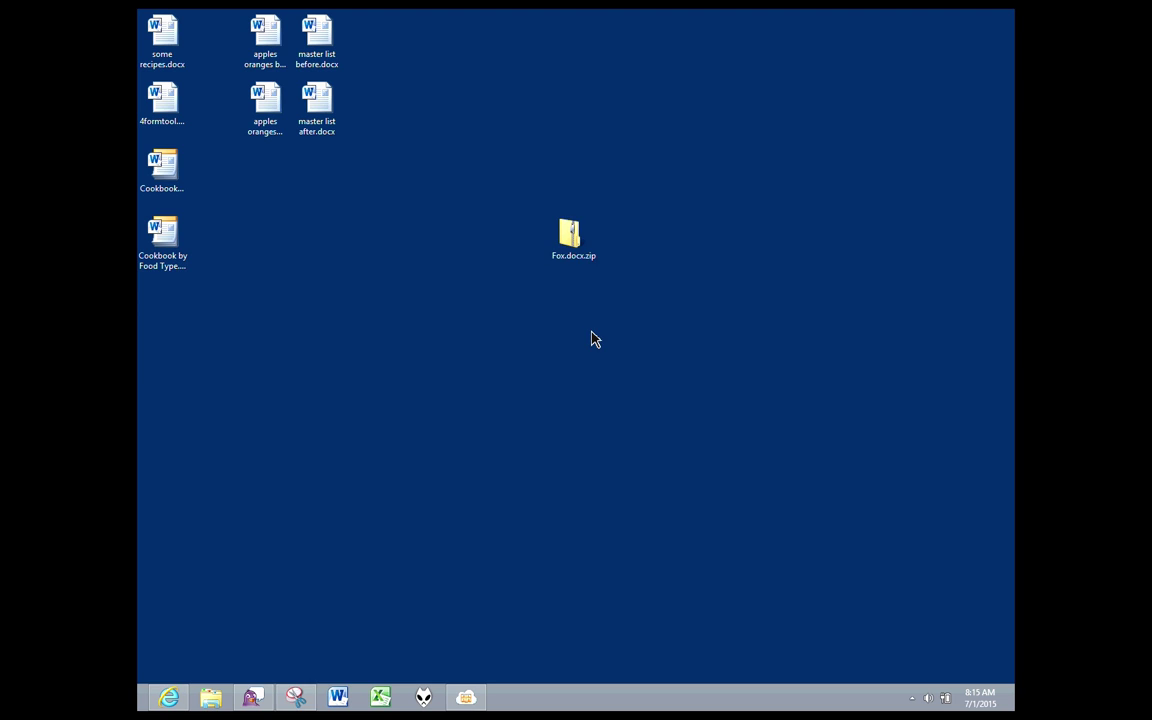
# - Open the Fox.docx.zip archive and look over its top-level folders and files
pyautogui.click(570, 240)
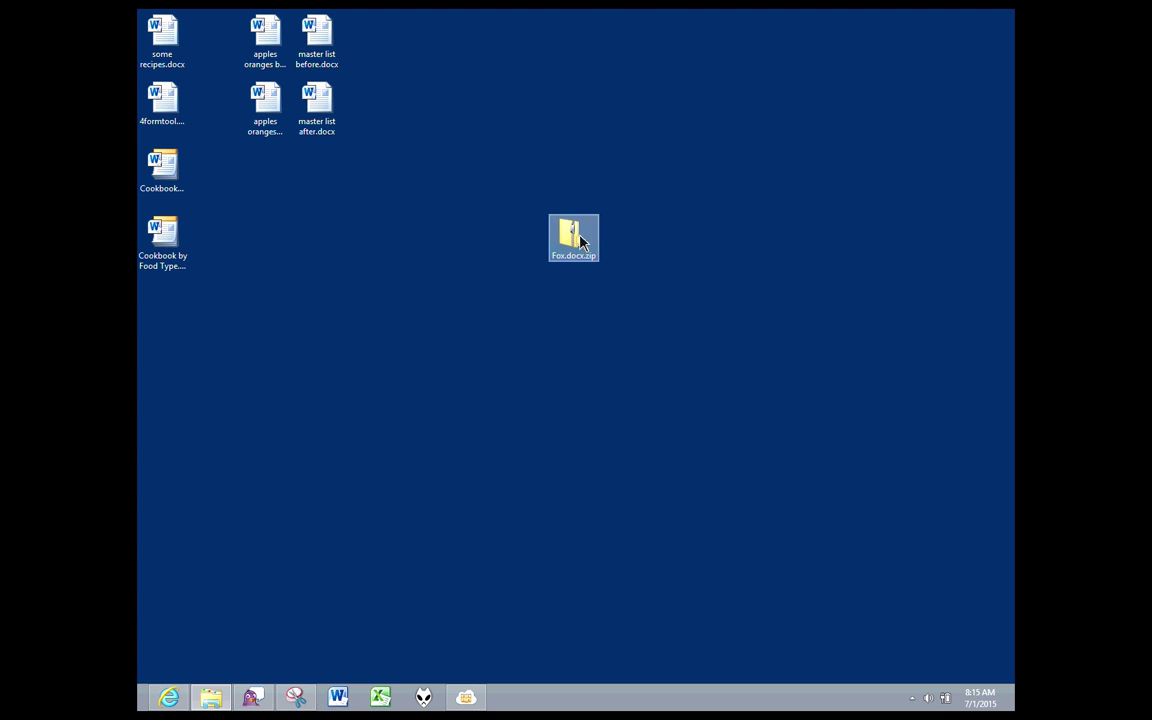
pyautogui.click(993, 315)
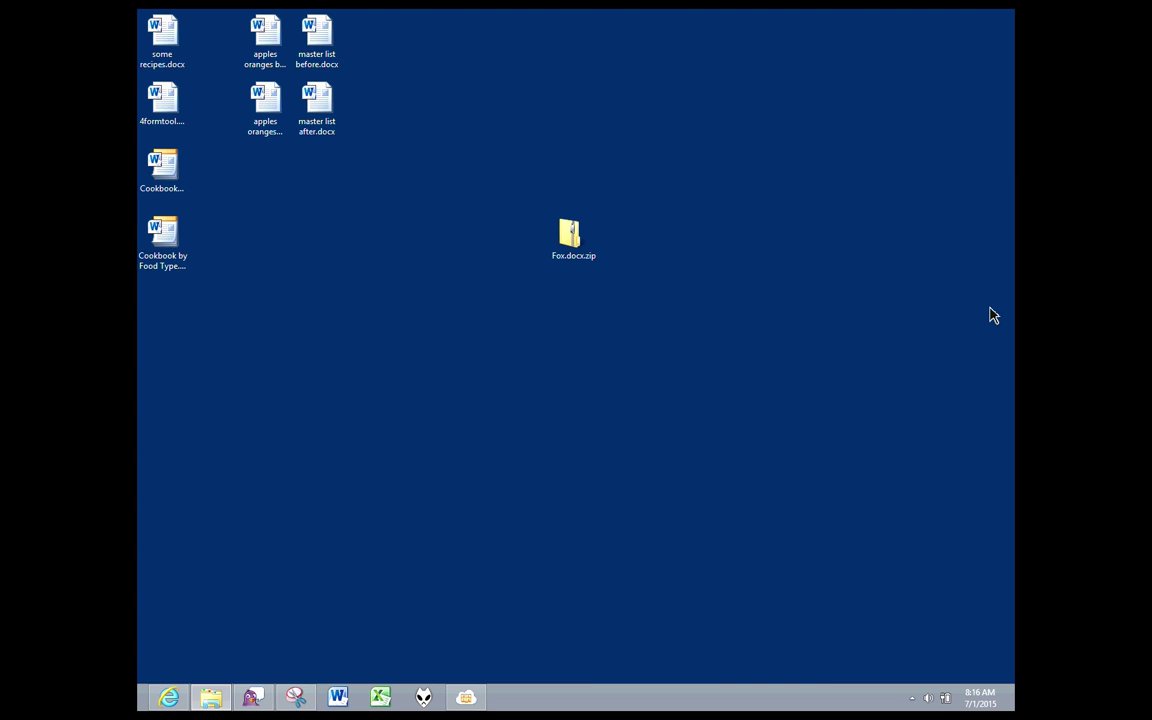
pyautogui.doubleClick(570, 235)
pyautogui.moveTo(607, 188); pyautogui.dragTo(630, 144)
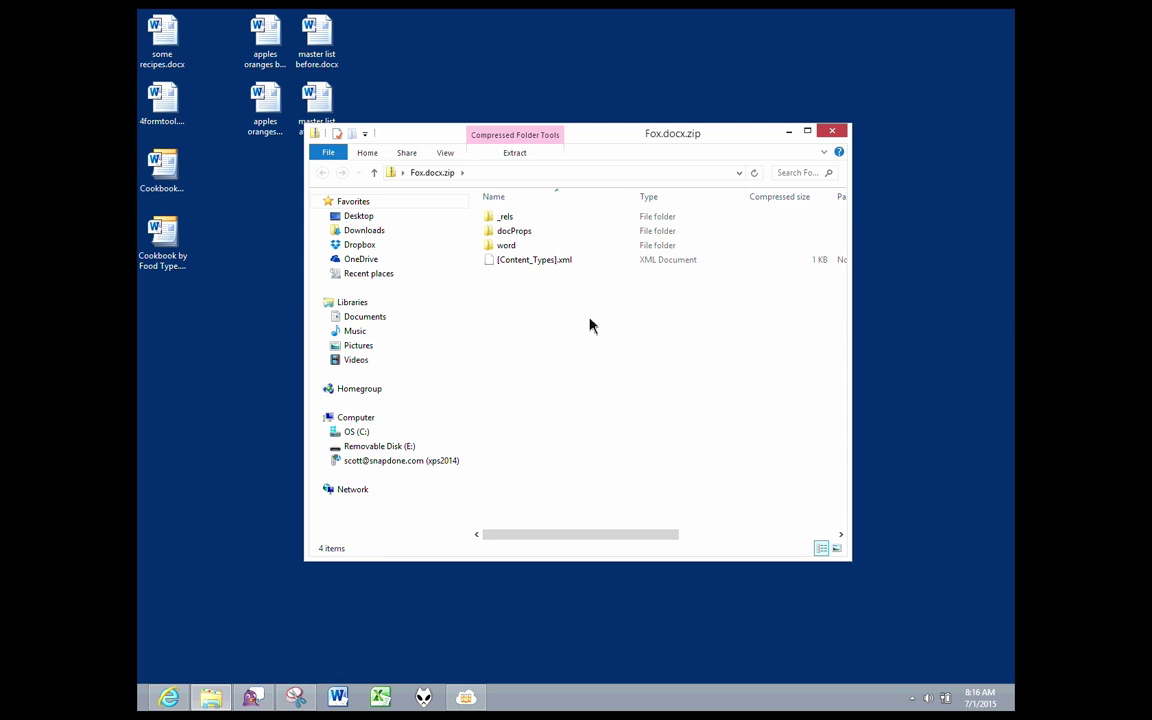
pyautogui.moveTo(589, 325); pyautogui.dragTo(489, 190)
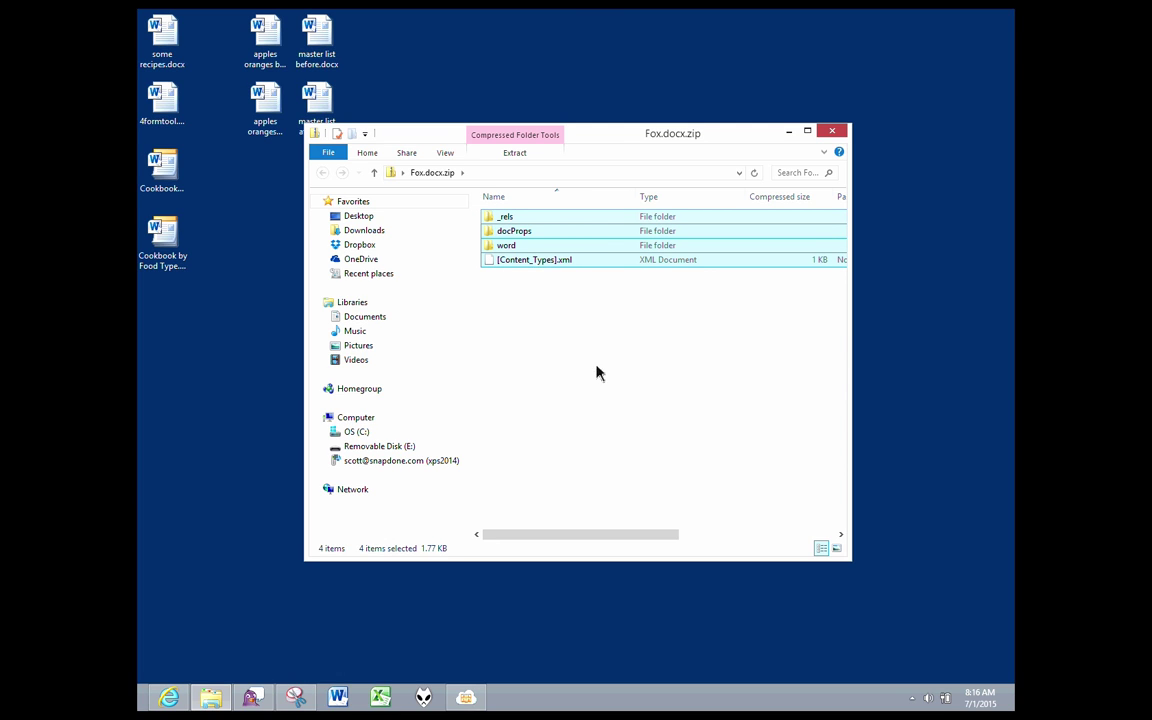
pyautogui.click(574, 319)
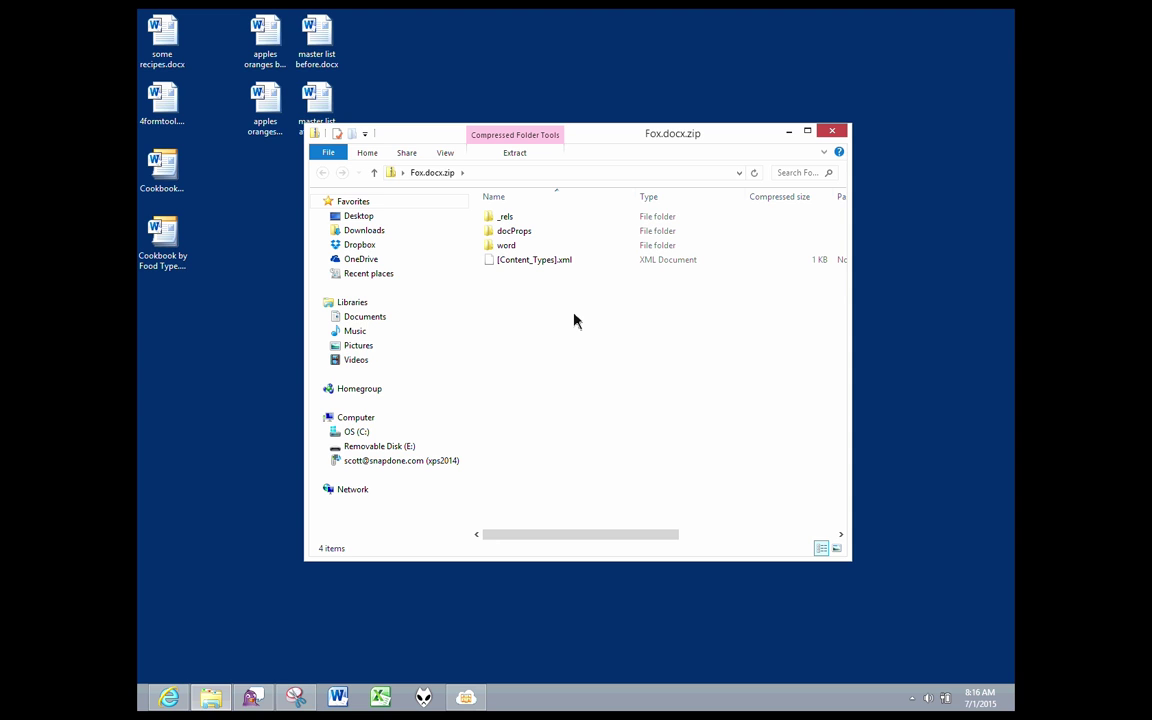
# - View the XML of the .rels file in the archive's _rels folder, then close it
pyautogui.doubleClick(493, 218)
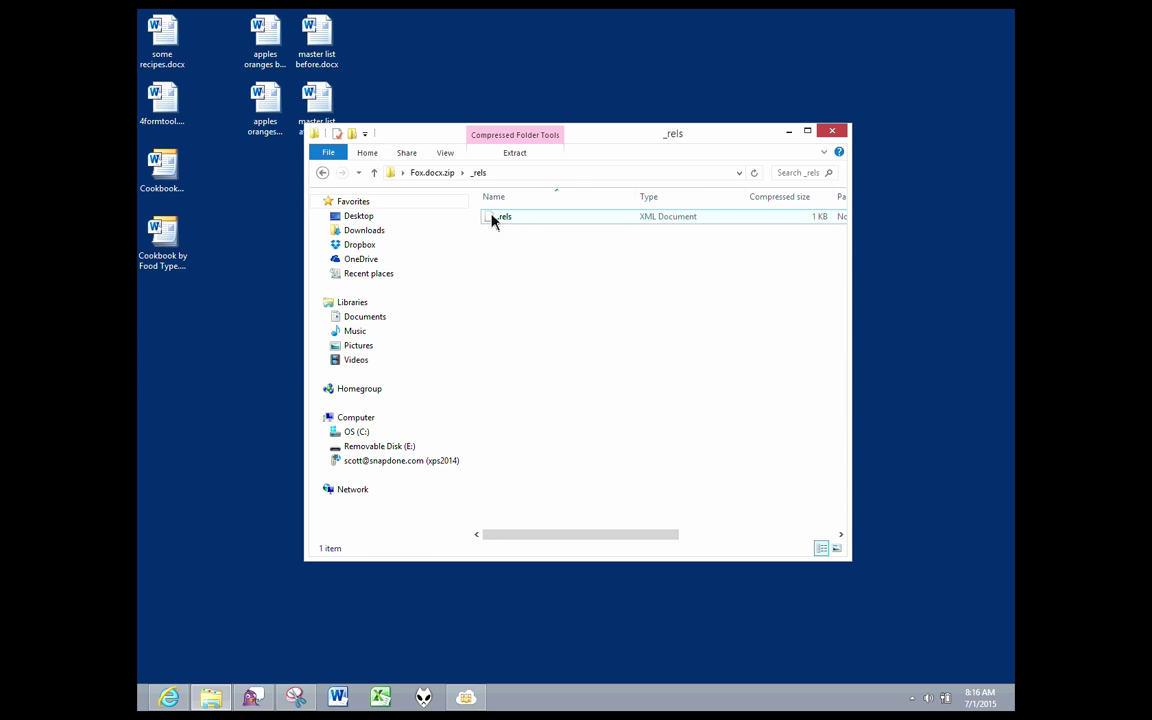
pyautogui.doubleClick(509, 220)
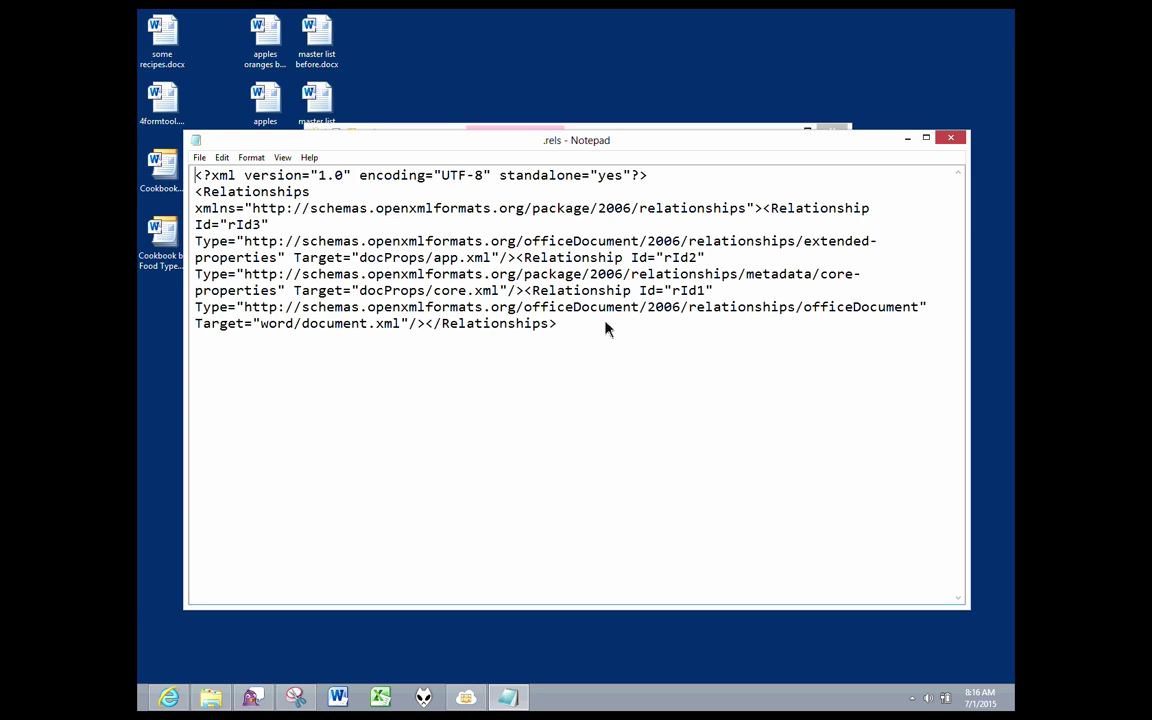
pyautogui.click(950, 138)
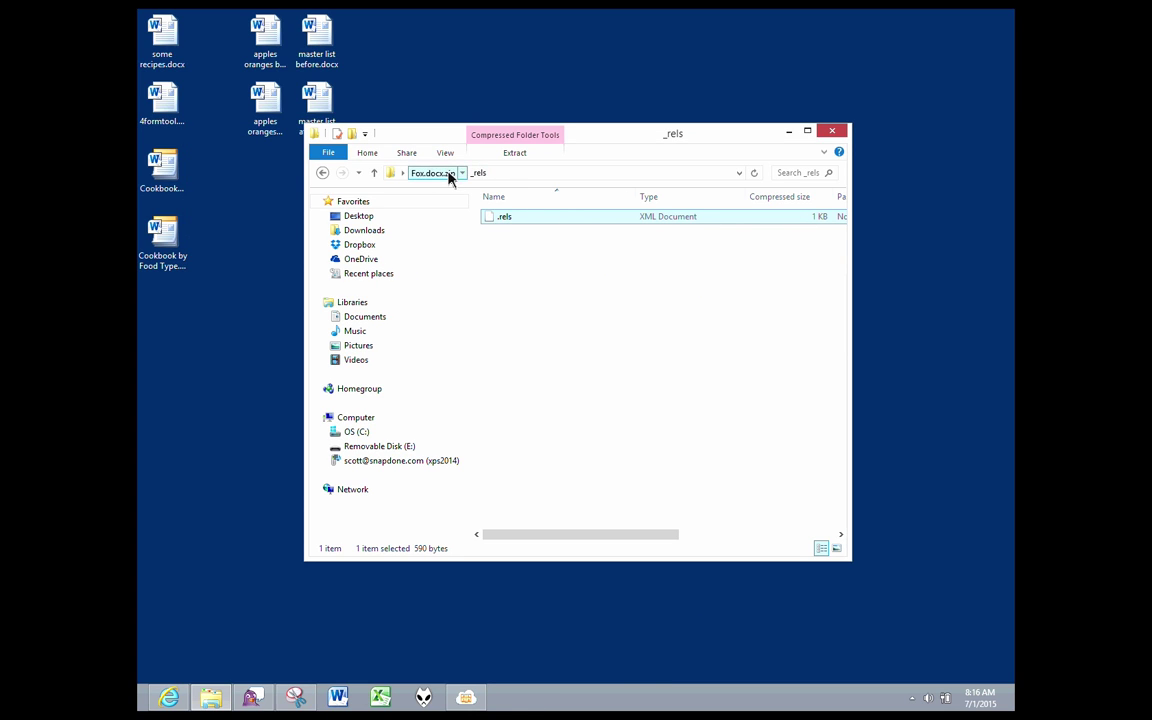
# - View the application properties in app.xml inside the archive's docProps folder, then close the file
pyautogui.click(433, 173)
pyautogui.doubleClick(522, 229)
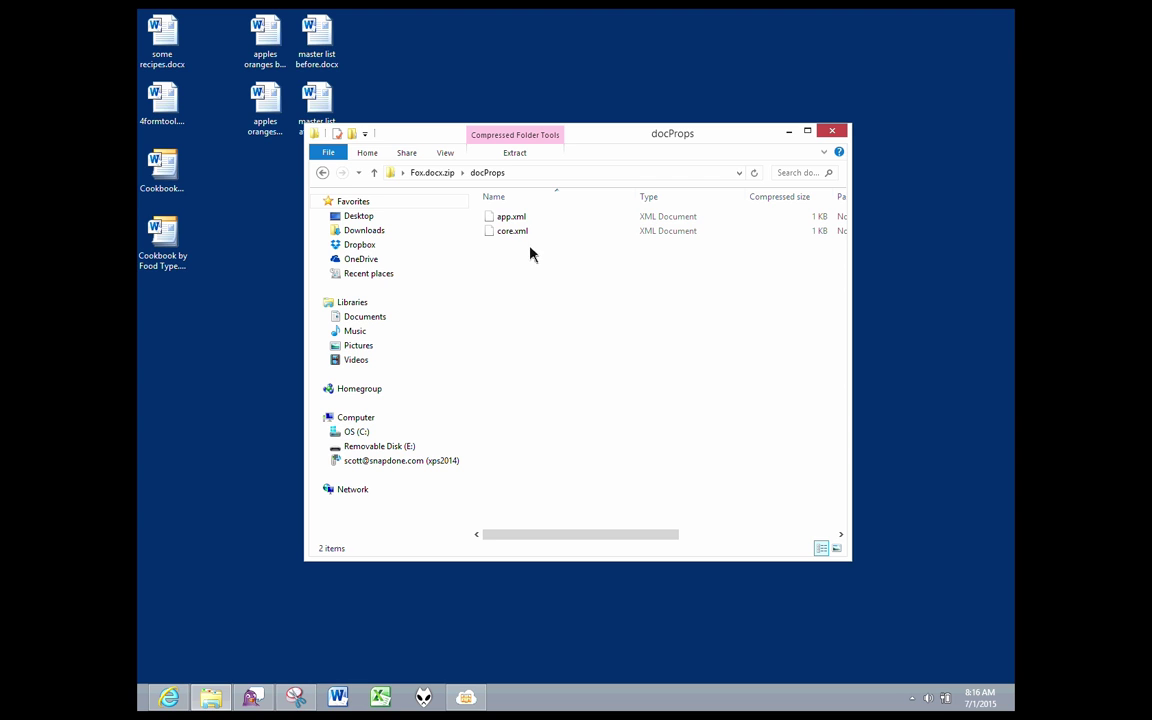
pyautogui.doubleClick(516, 221)
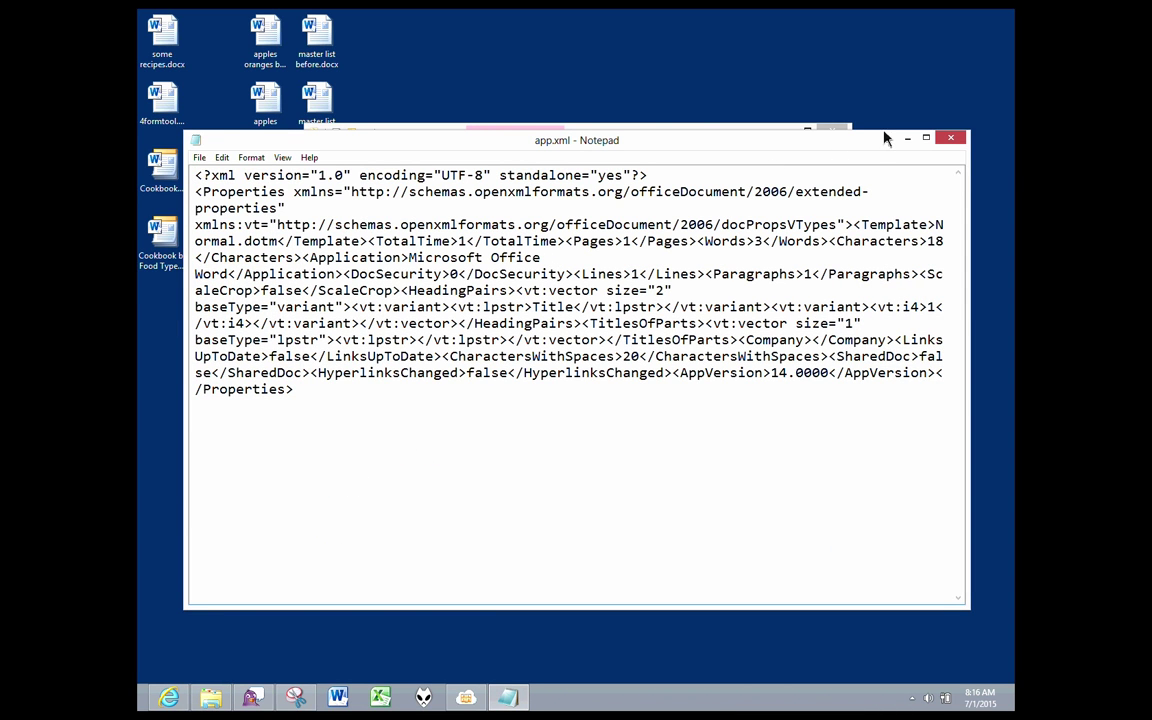
pyautogui.click(949, 140)
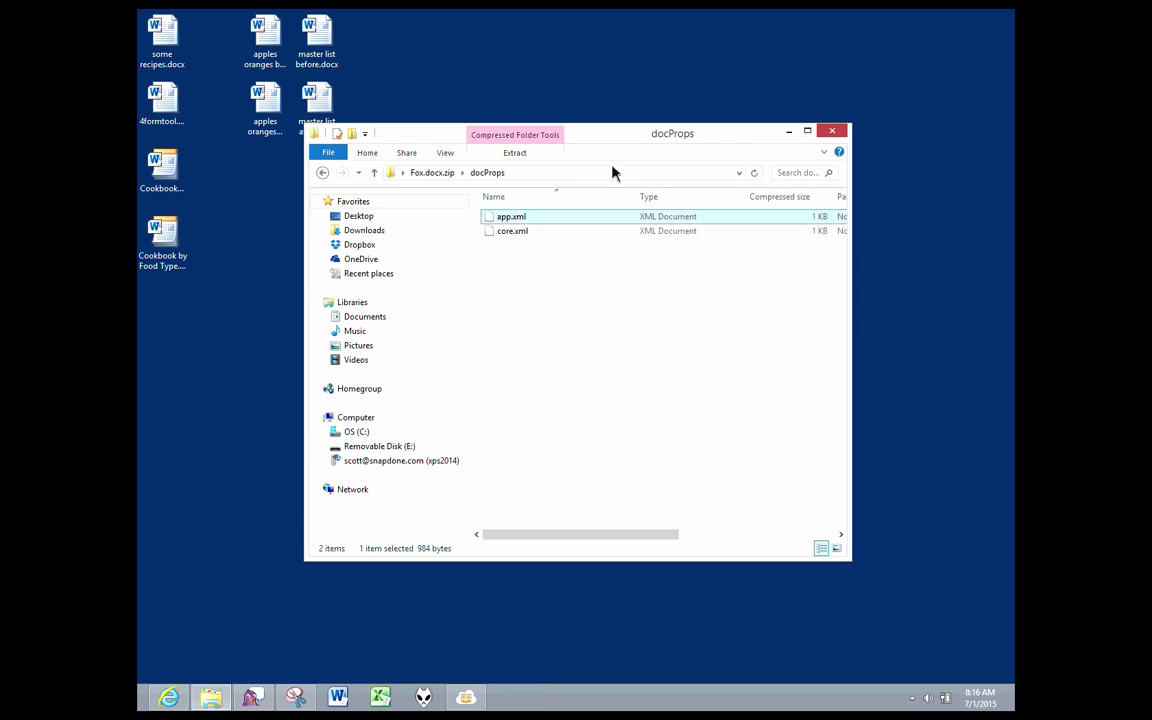
# - Examine the creator, last-modified-by, revision and date entries in docProps' core.xml, then close the file and the archive window
pyautogui.doubleClick(507, 233)
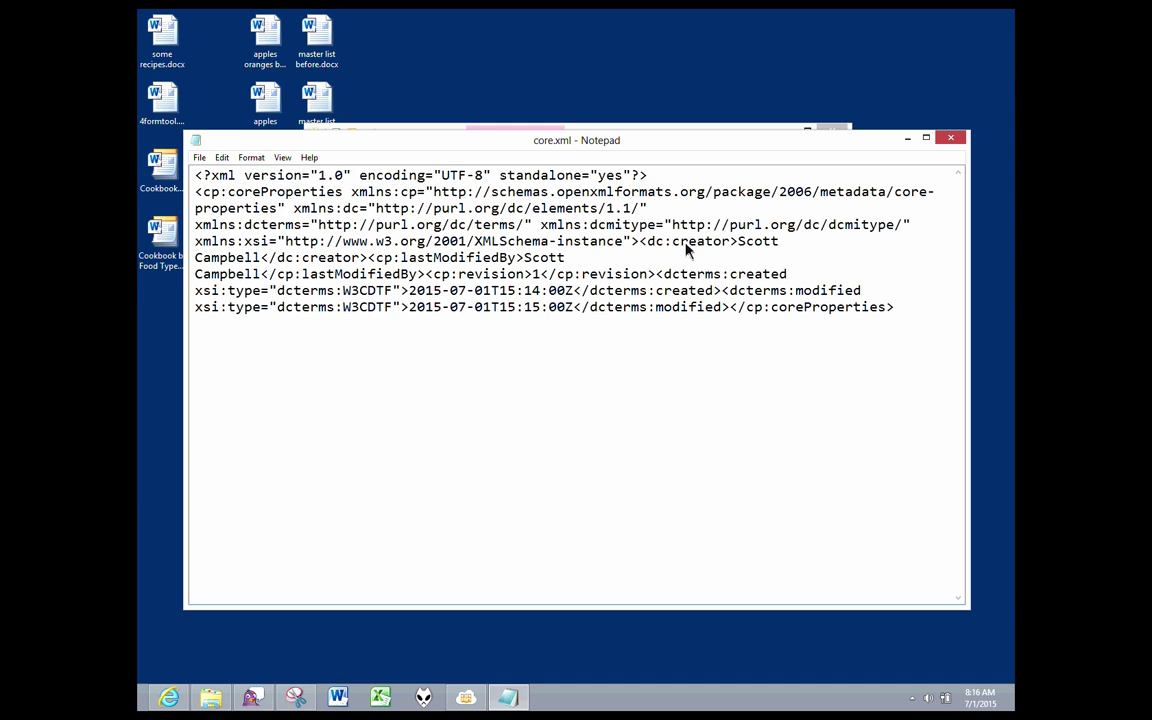
pyautogui.moveTo(666, 249); pyautogui.dragTo(262, 258)
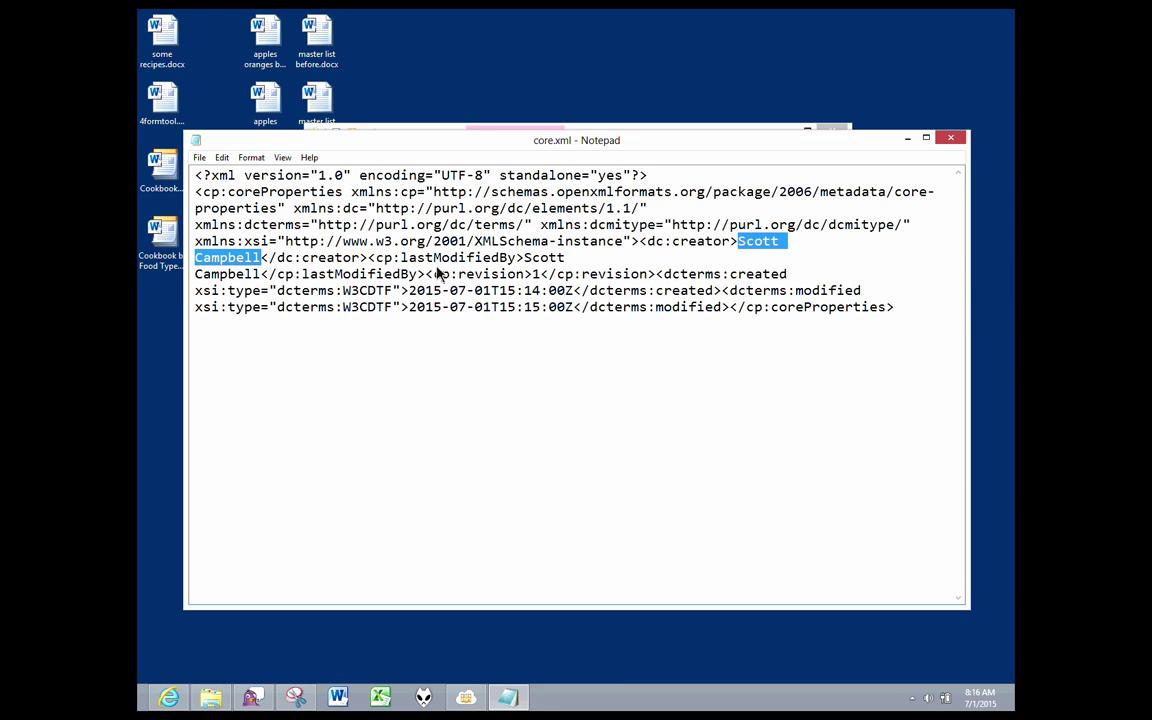
pyautogui.moveTo(417, 258); pyautogui.dragTo(261, 276)
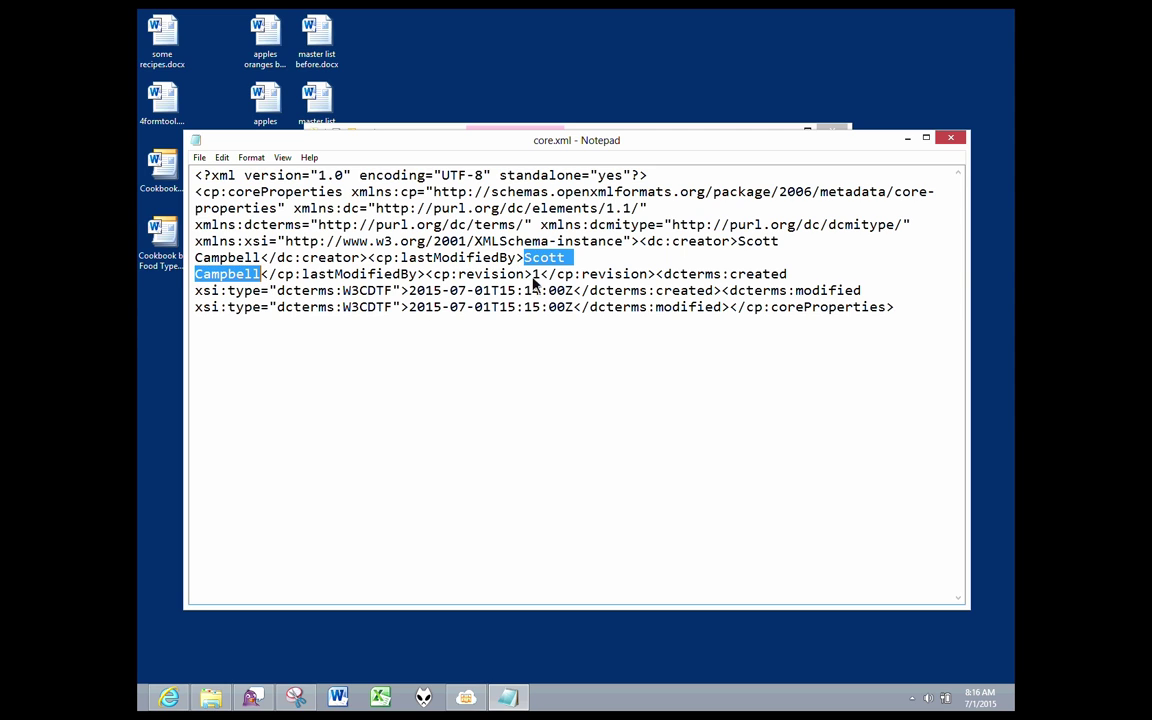
pyautogui.moveTo(533, 274); pyautogui.dragTo(546, 283)
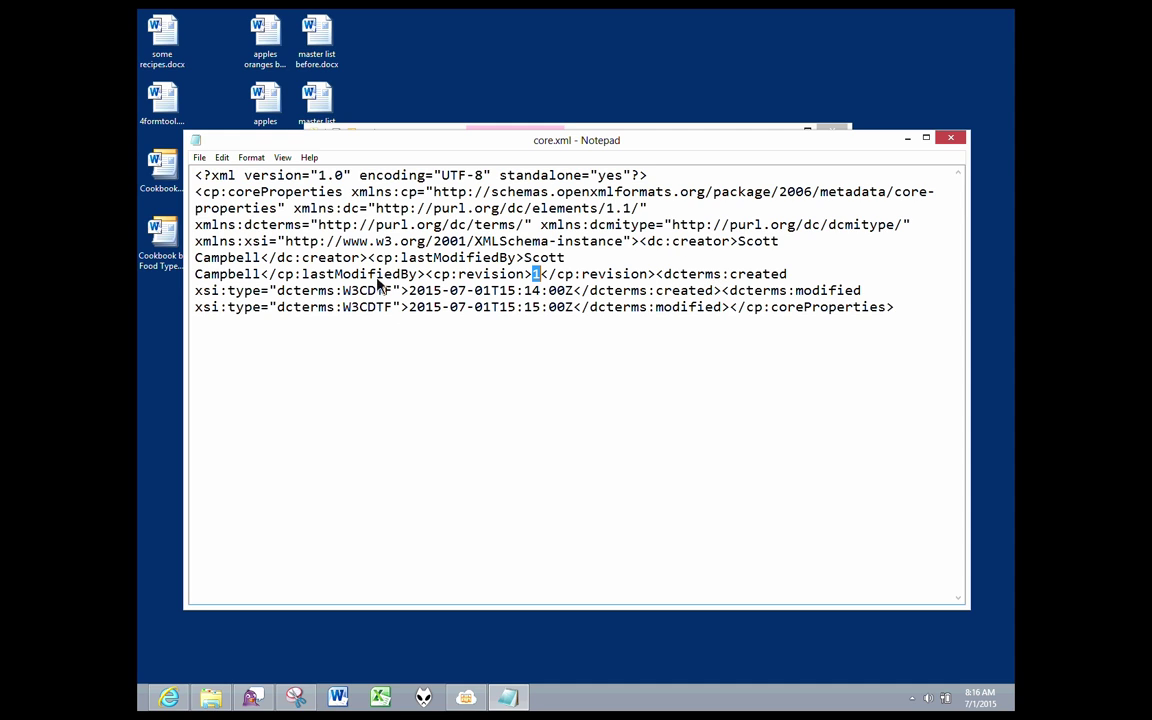
pyautogui.moveTo(446, 296); pyautogui.dragTo(549, 306)
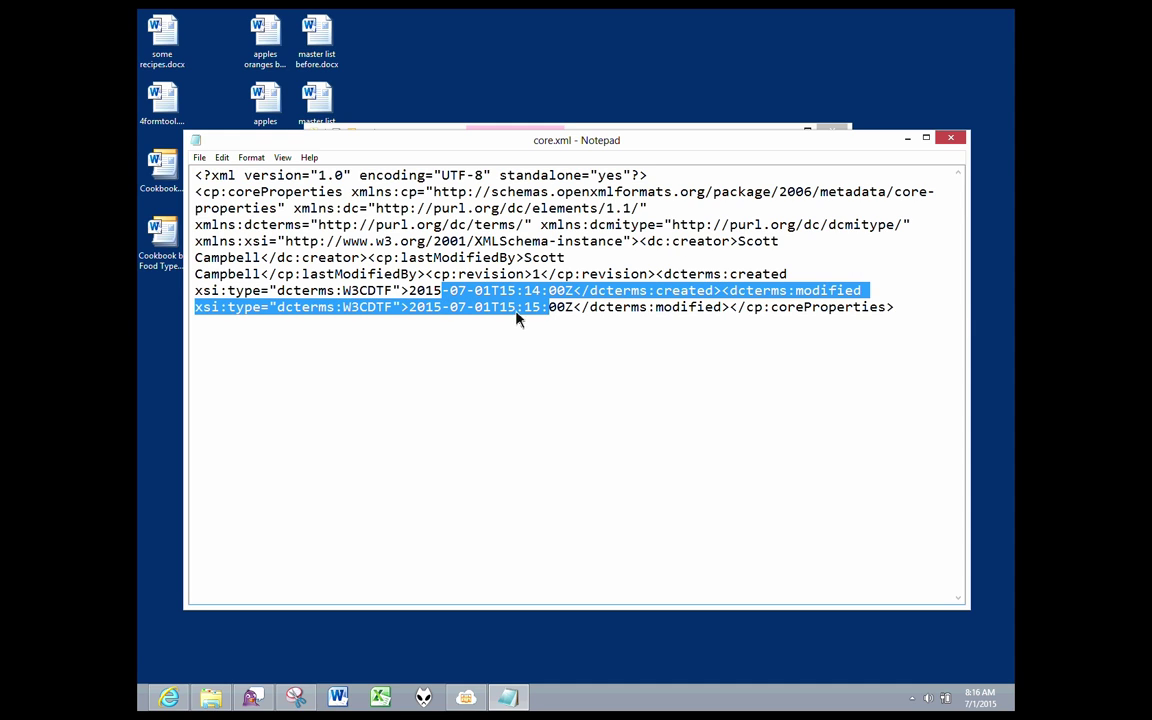
pyautogui.click(517, 312)
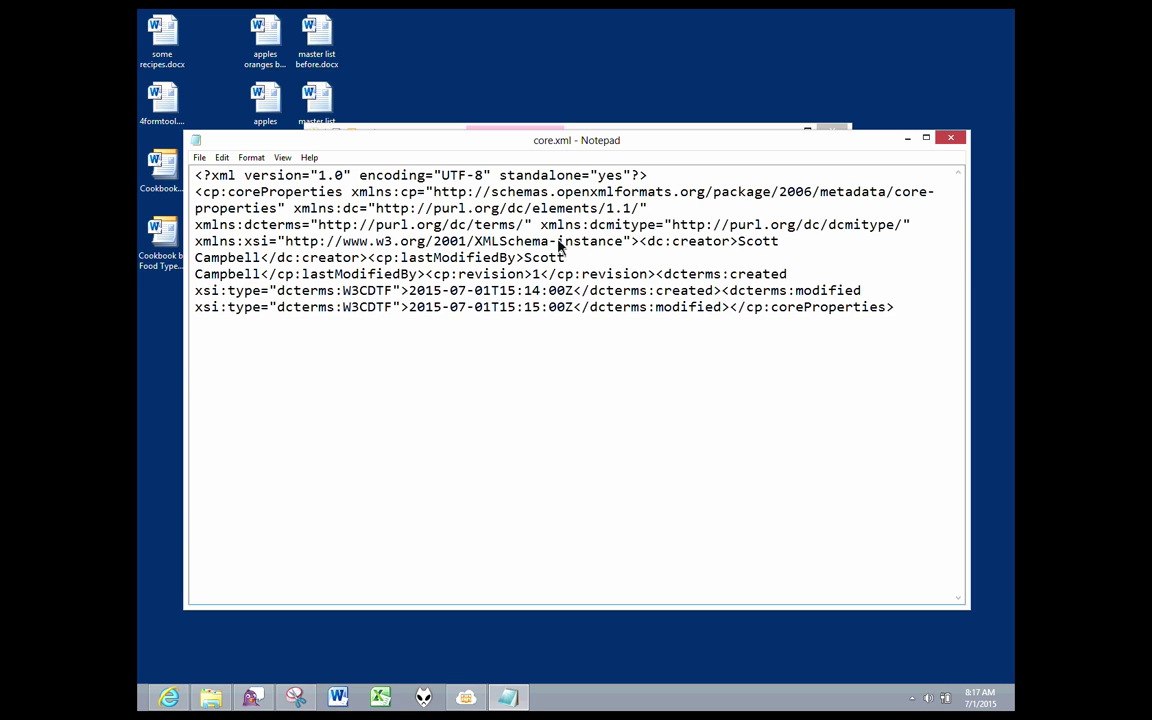
pyautogui.click(738, 246)
pyautogui.moveTo(738, 246); pyautogui.dragTo(256, 263)
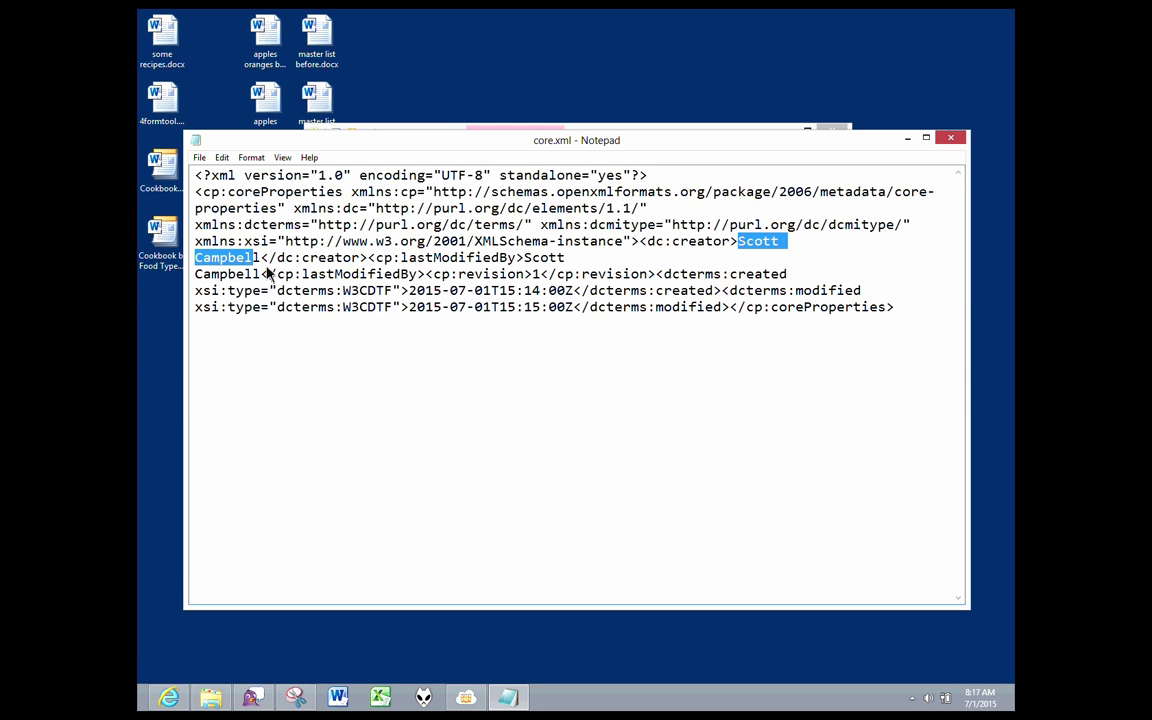
pyautogui.click(958, 145)
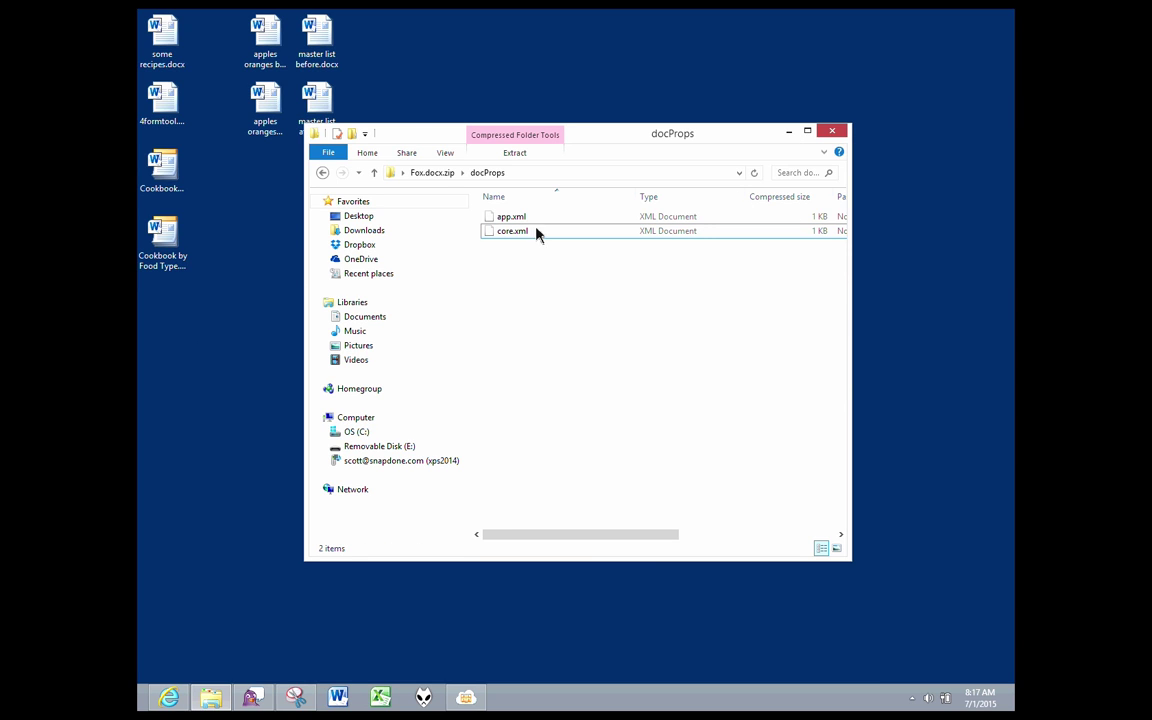
pyautogui.click(831, 131)
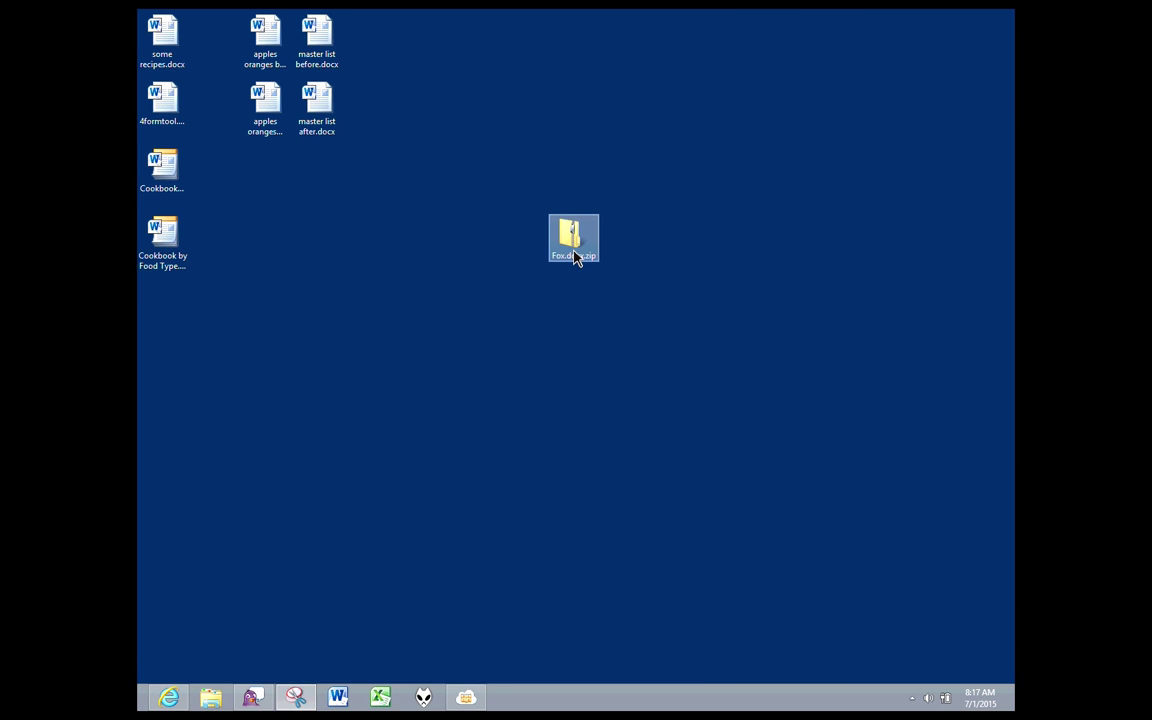
# - Rename Fox.docx.zip back to Fox.docx by removing the .zip extension and accept the change
pyautogui.click(576, 257)
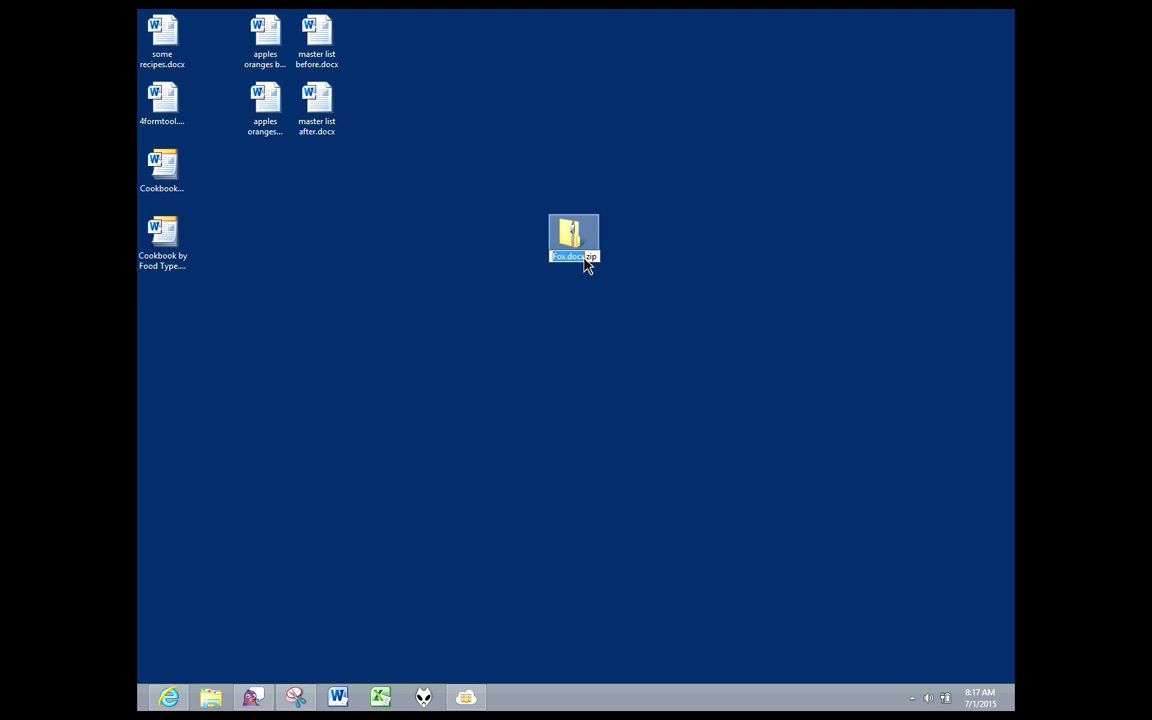
pyautogui.press('End')
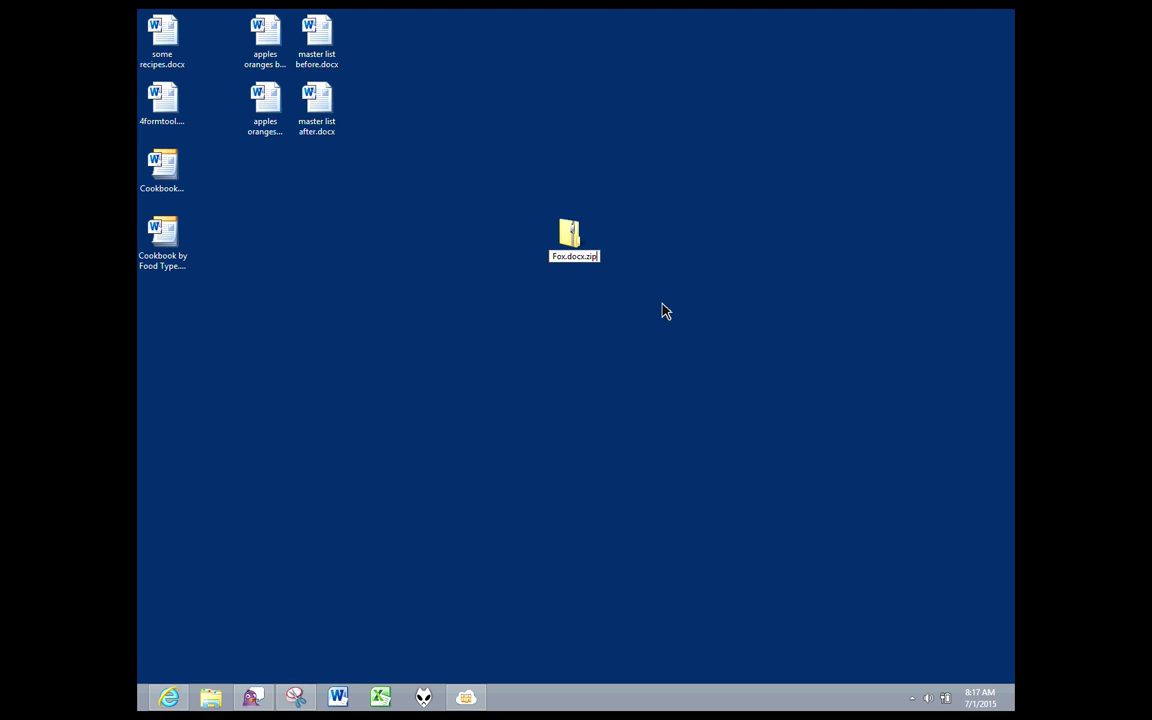
pyautogui.press('BackSpace')
pyautogui.press('BackSpace')
pyautogui.press('BackSpace')
pyautogui.press('BackSpace')
pyautogui.press('Return')
pyautogui.press('Return')
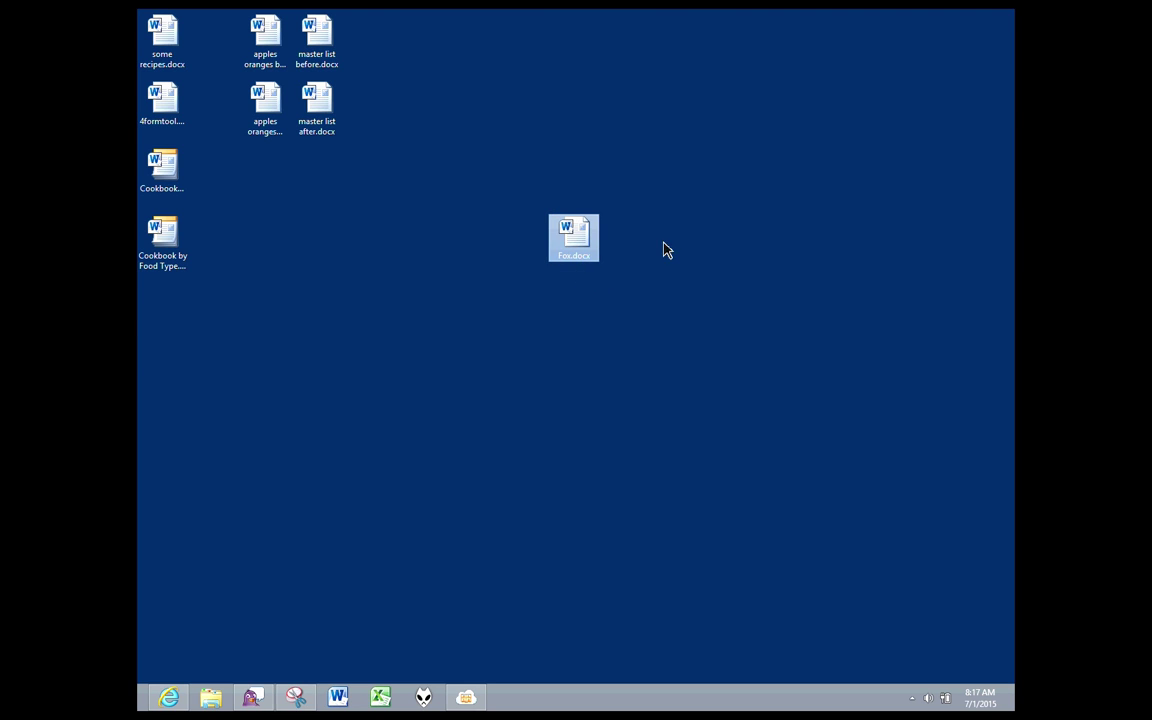
# - Open Fox.docx in Word and view its document information, including the author and last-modified-by properties
pyautogui.doubleClick(577, 244)
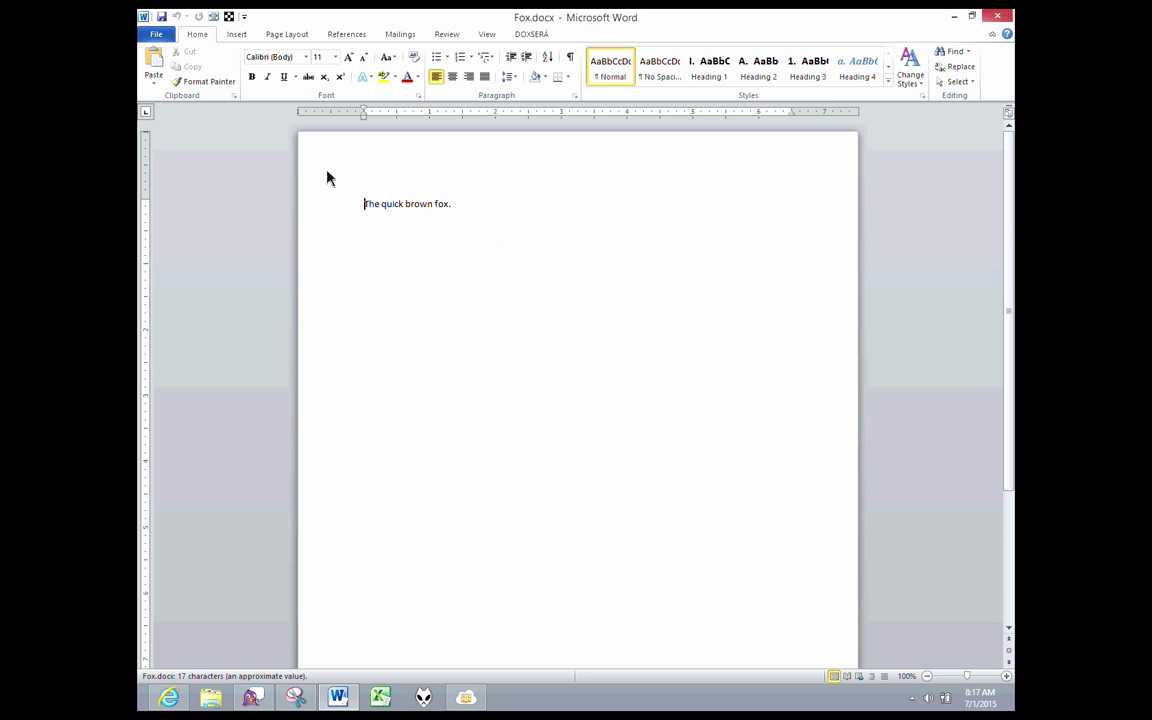
pyautogui.click(156, 36)
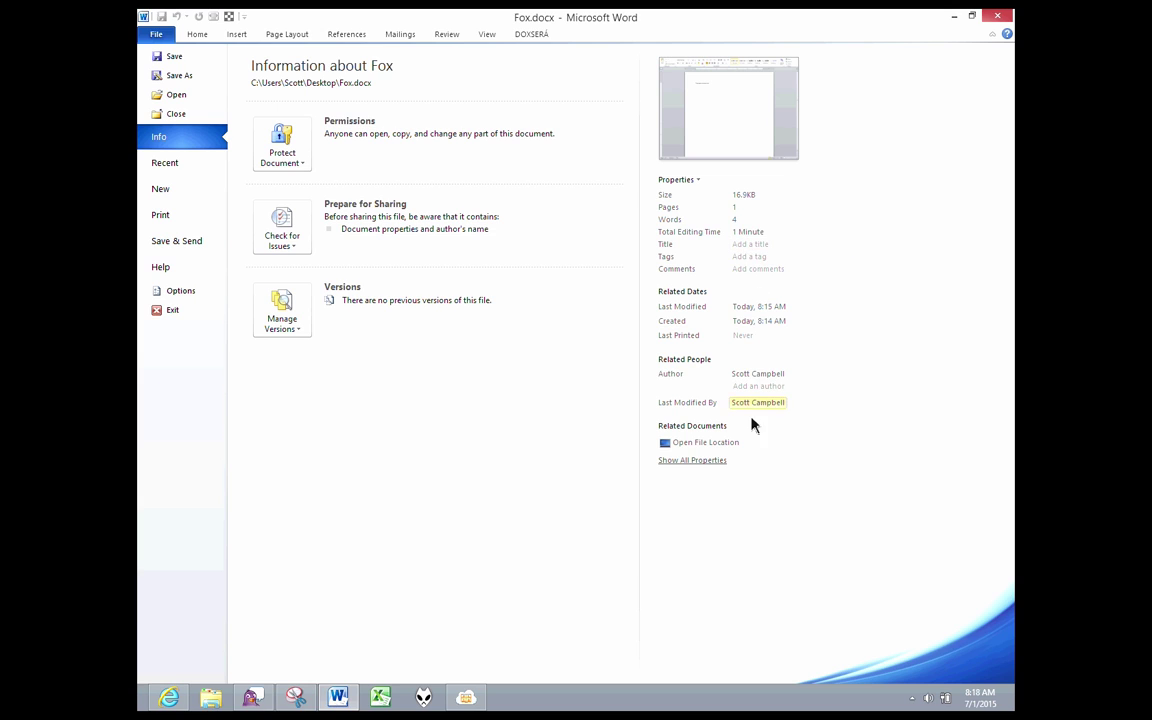
# - Leave the document information view and close Fox.docx
pyautogui.moveTo(750, 380)
pyautogui.click(156, 36)
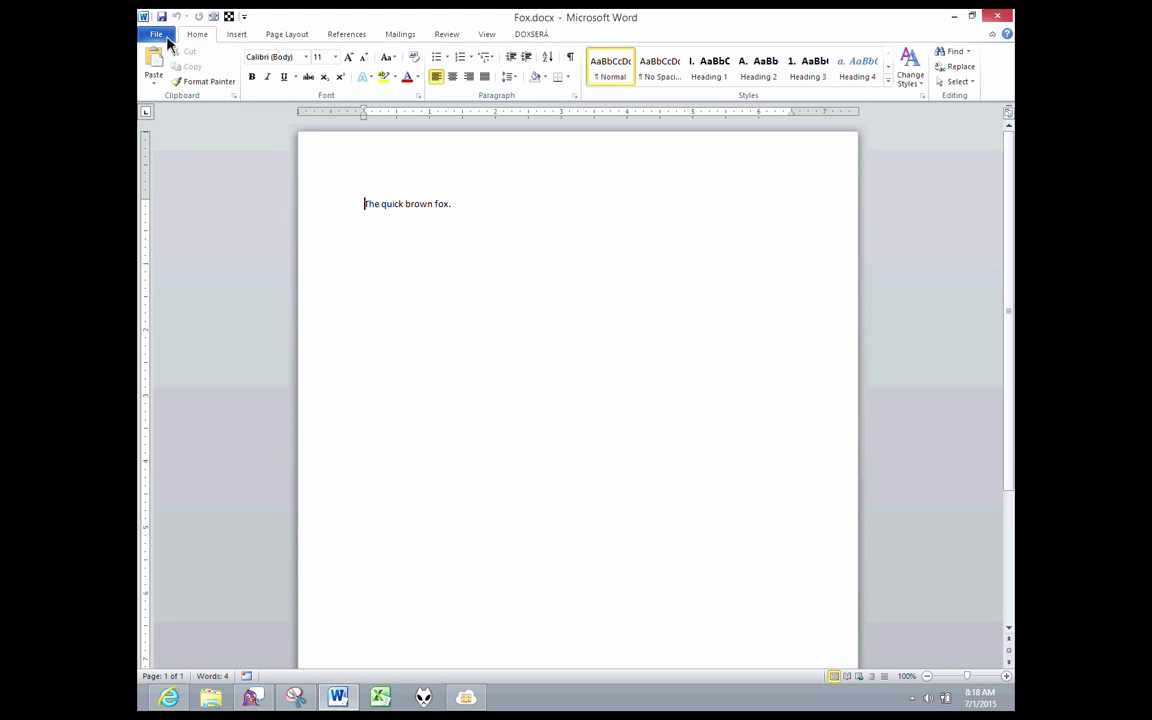
pyautogui.click(476, 211)
pyautogui.click(997, 19)
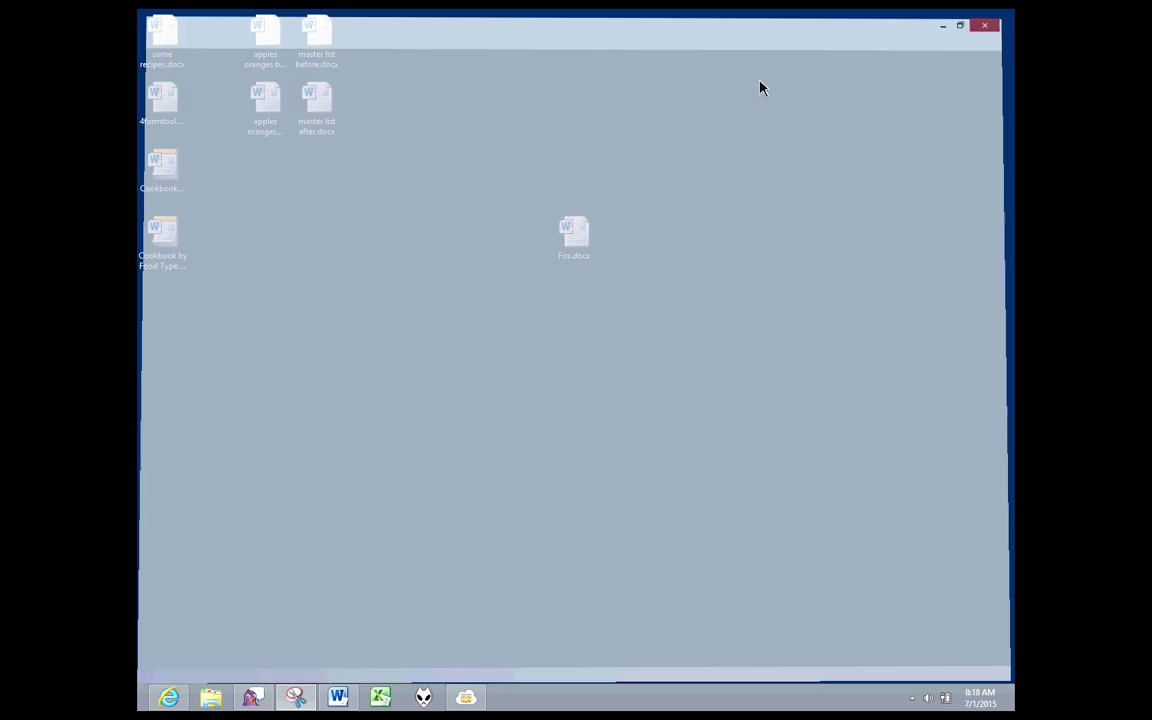
# - Open apples oranges after.docx from the desktop and fill its Doxserá fields from the questionnaire answers
pyautogui.doubleClick(266, 47)
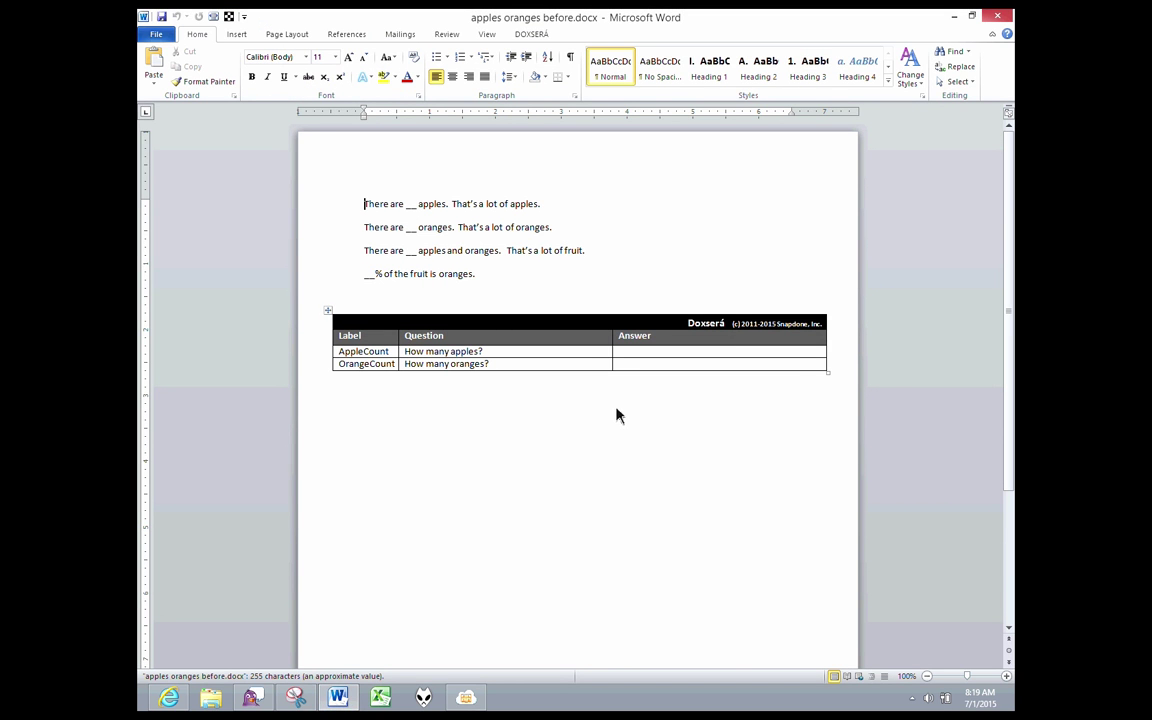
pyautogui.click(994, 17)
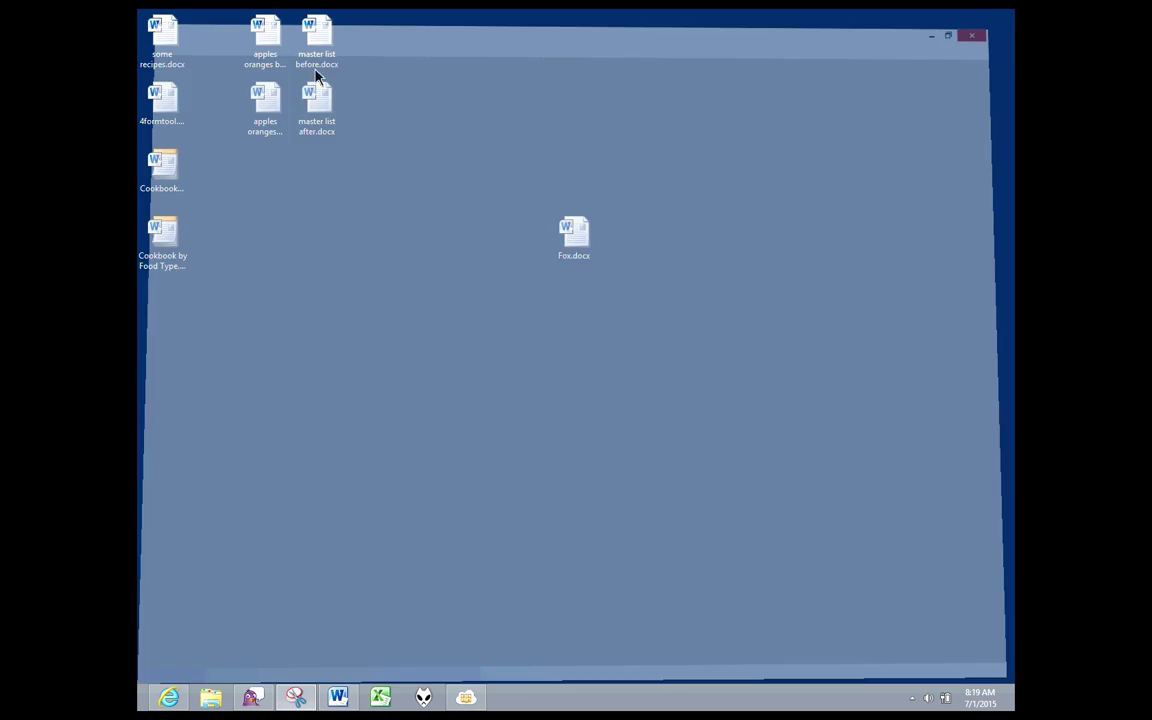
pyautogui.doubleClick(246, 95)
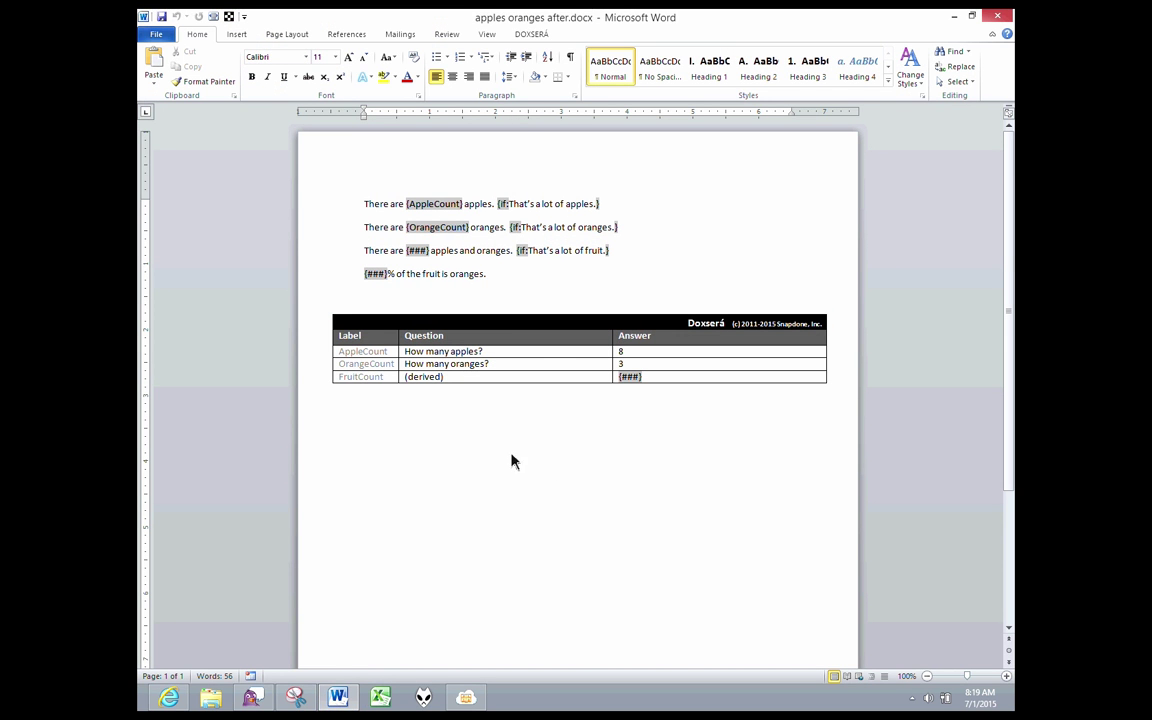
pyautogui.click(524, 34)
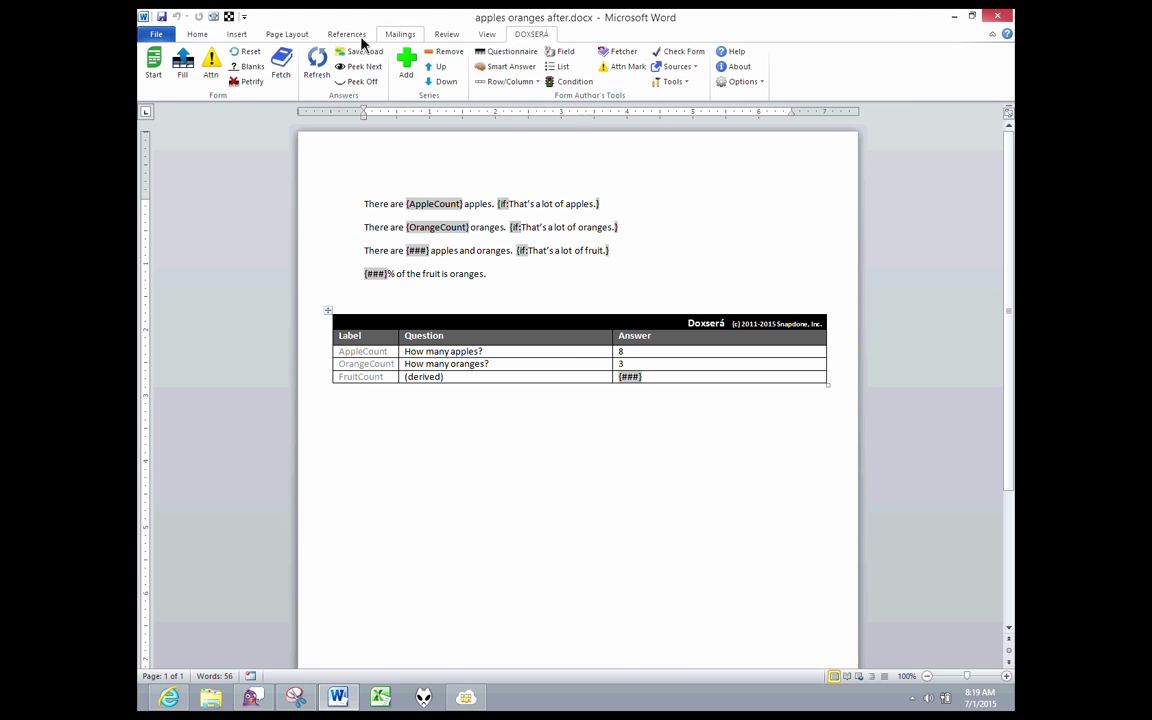
pyautogui.click(182, 66)
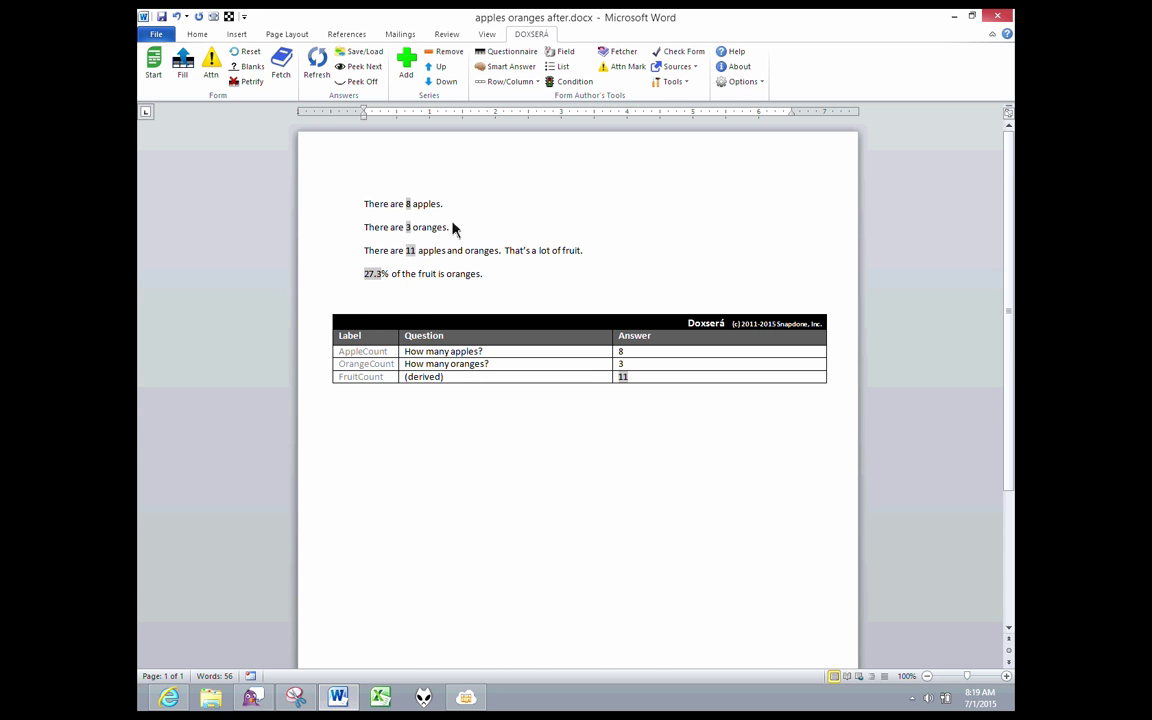
# - Petrify the filled form into plain text with its questionnaire removed, and close the document without saving
pyautogui.click(250, 84)
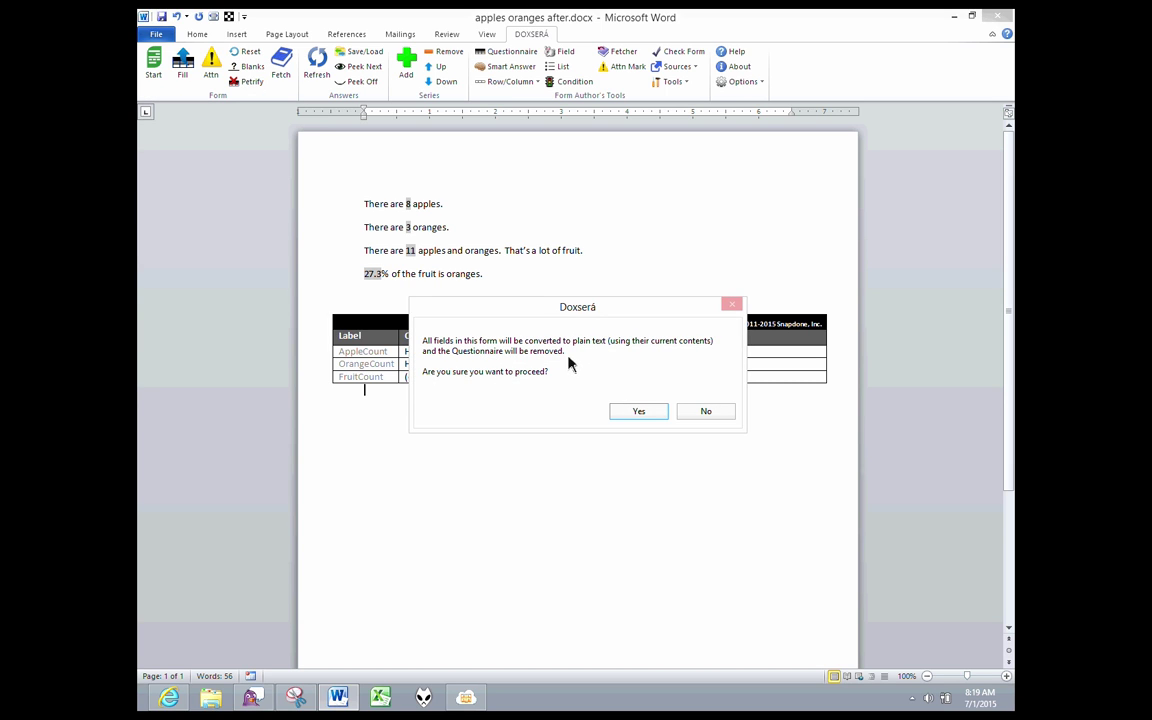
pyautogui.click(632, 412)
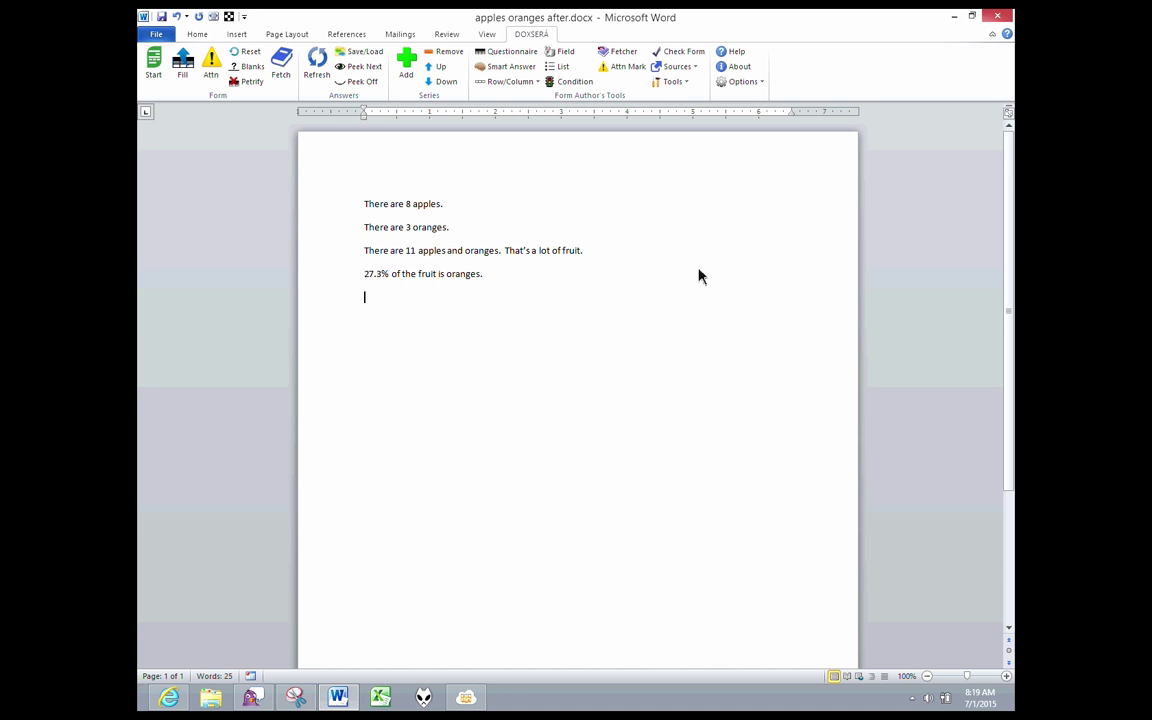
pyautogui.click(997, 15)
pyautogui.click(574, 370)
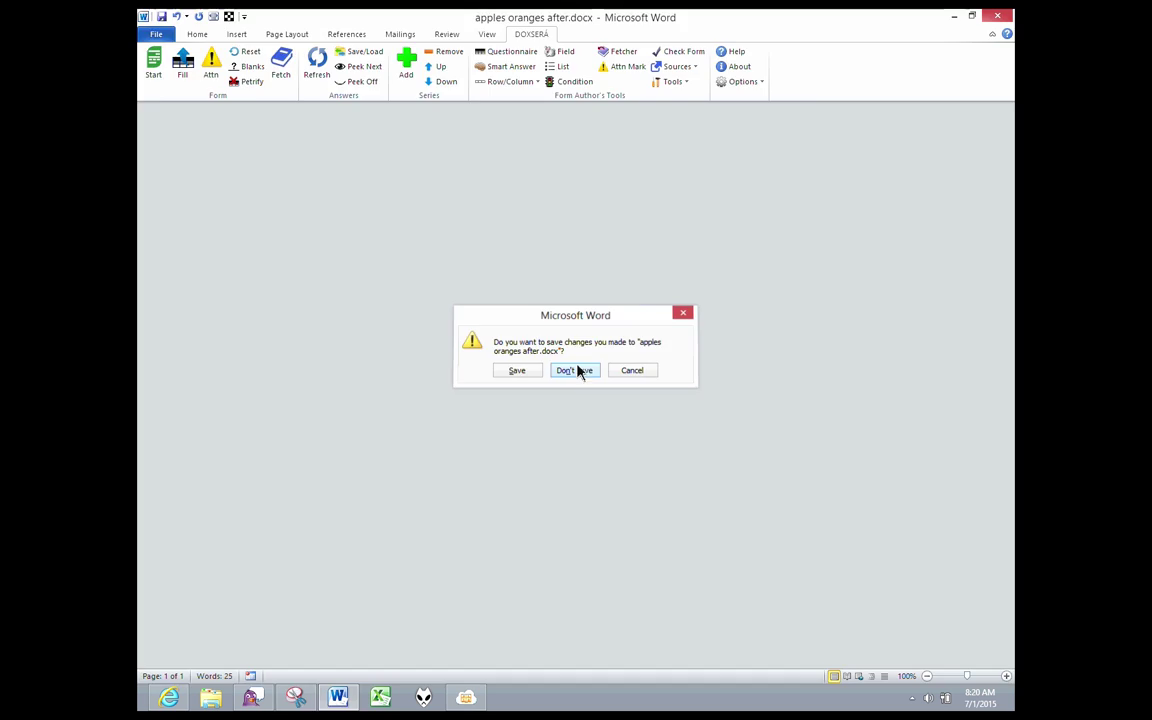
# - Reopen apples oranges after.docx and turn on Doxserá's metadata scrubbing option for the Petrify process
pyautogui.doubleClick(259, 104)
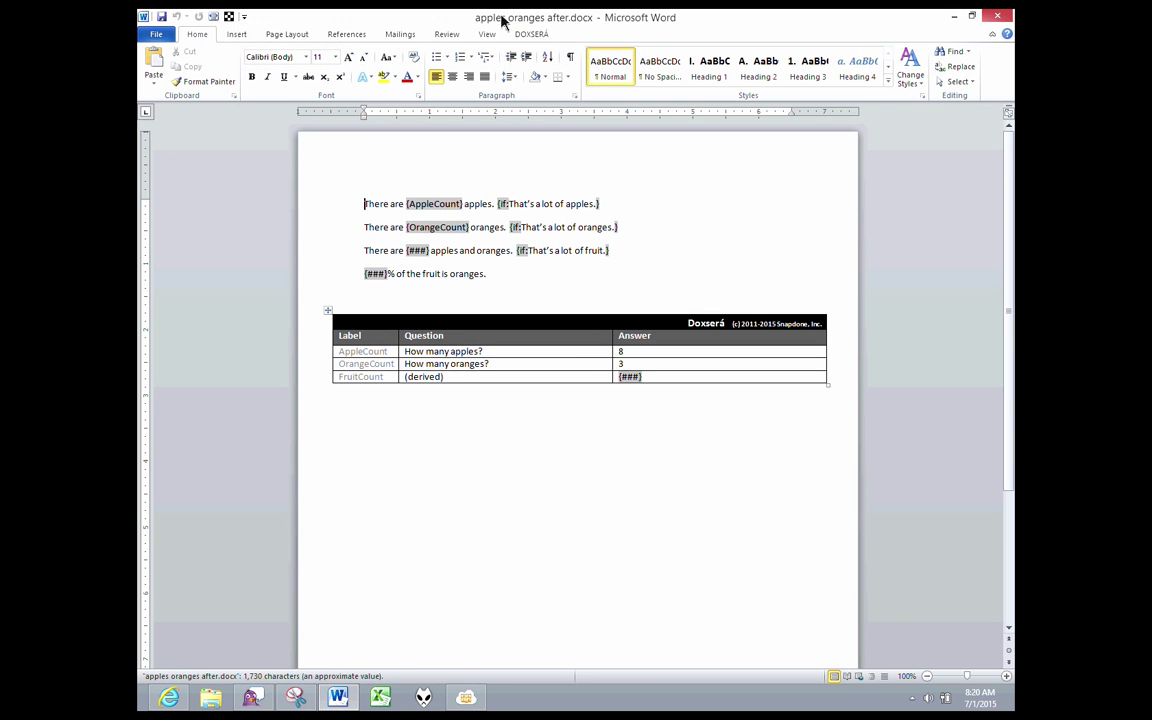
pyautogui.click(533, 34)
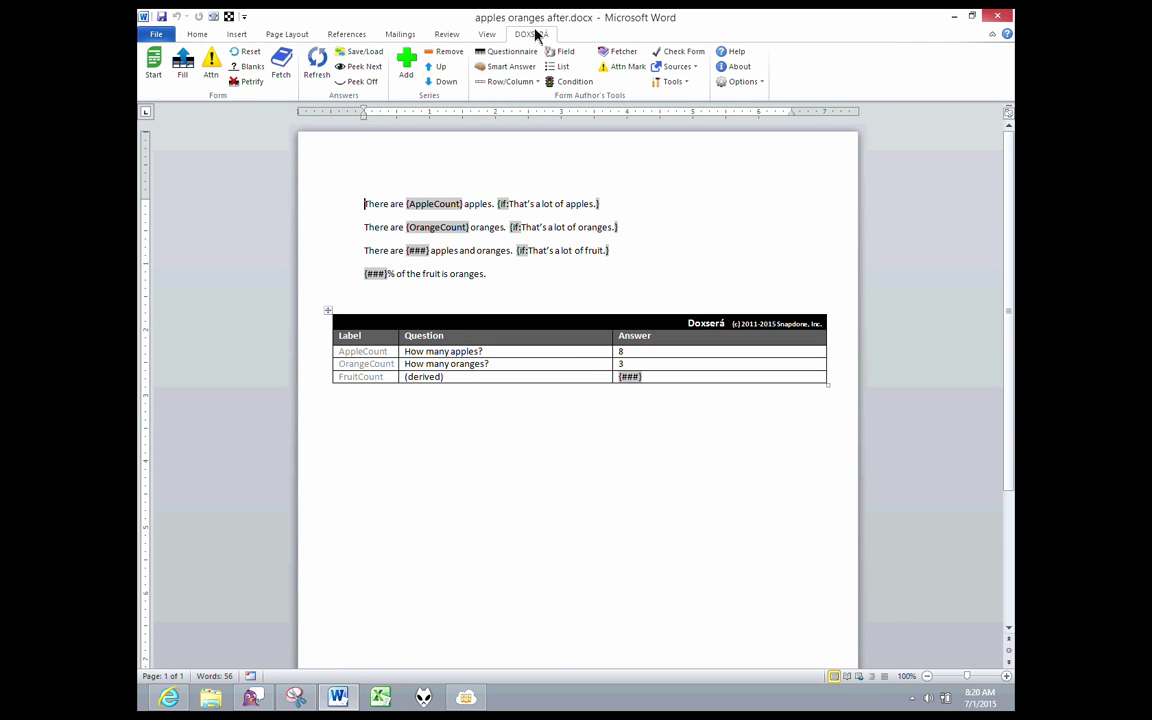
pyautogui.click(743, 84)
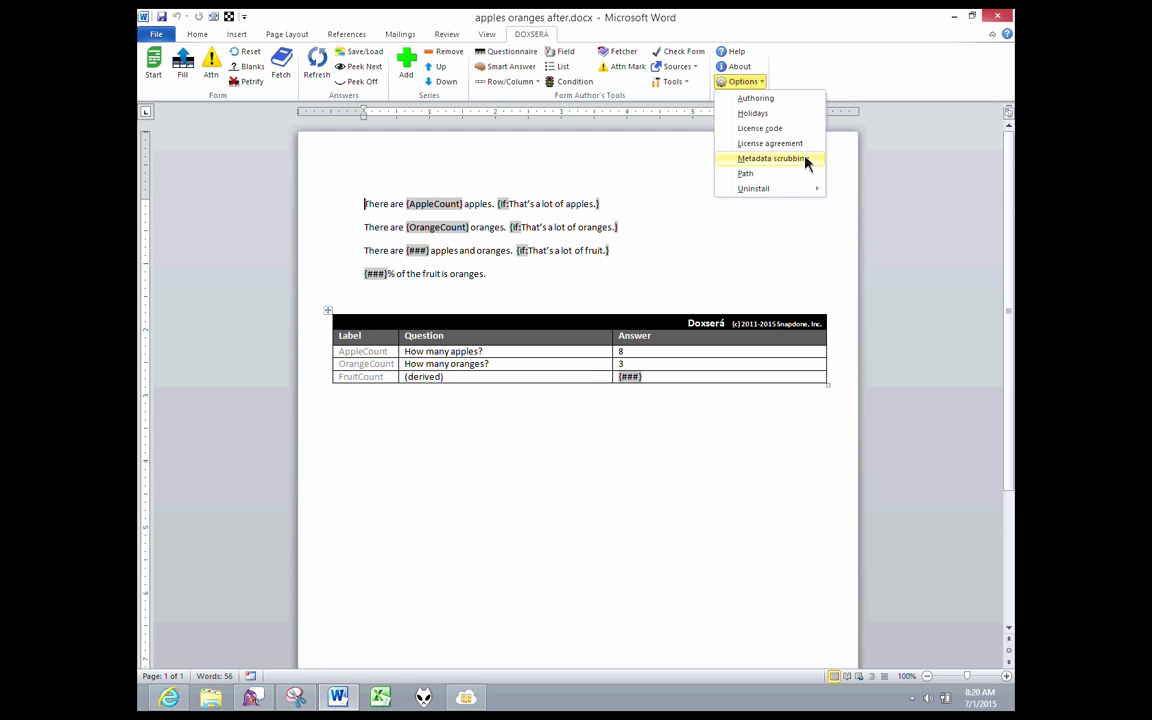
pyautogui.click(790, 161)
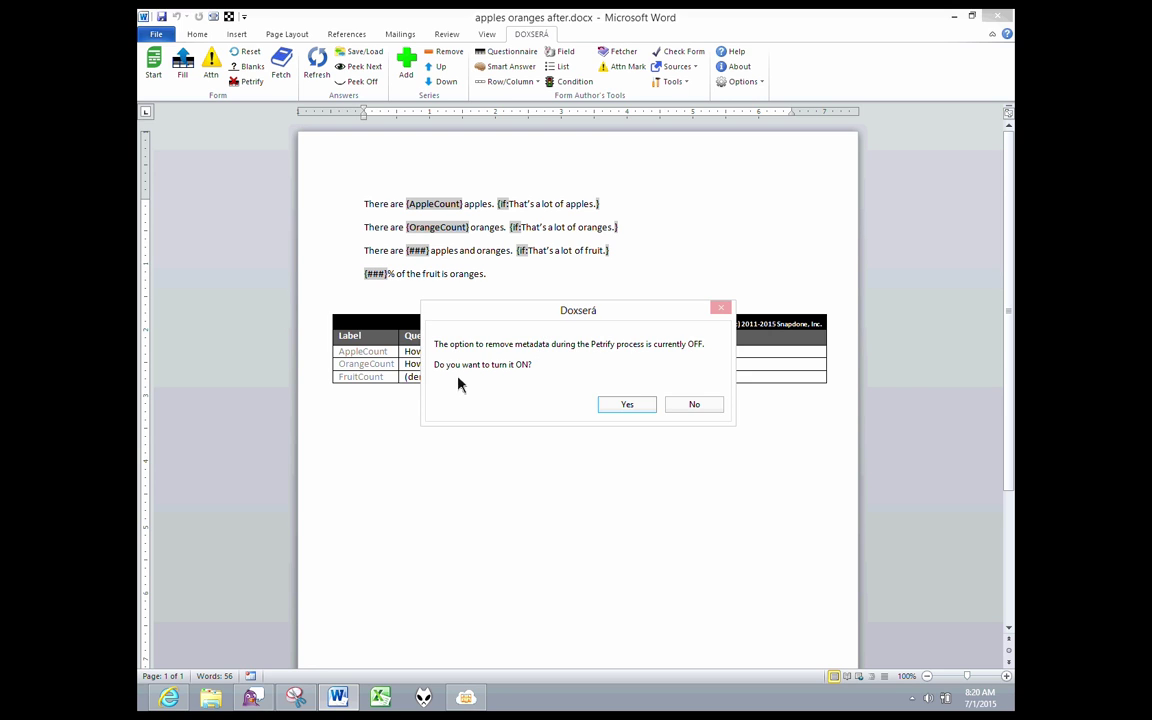
pyautogui.click(632, 404)
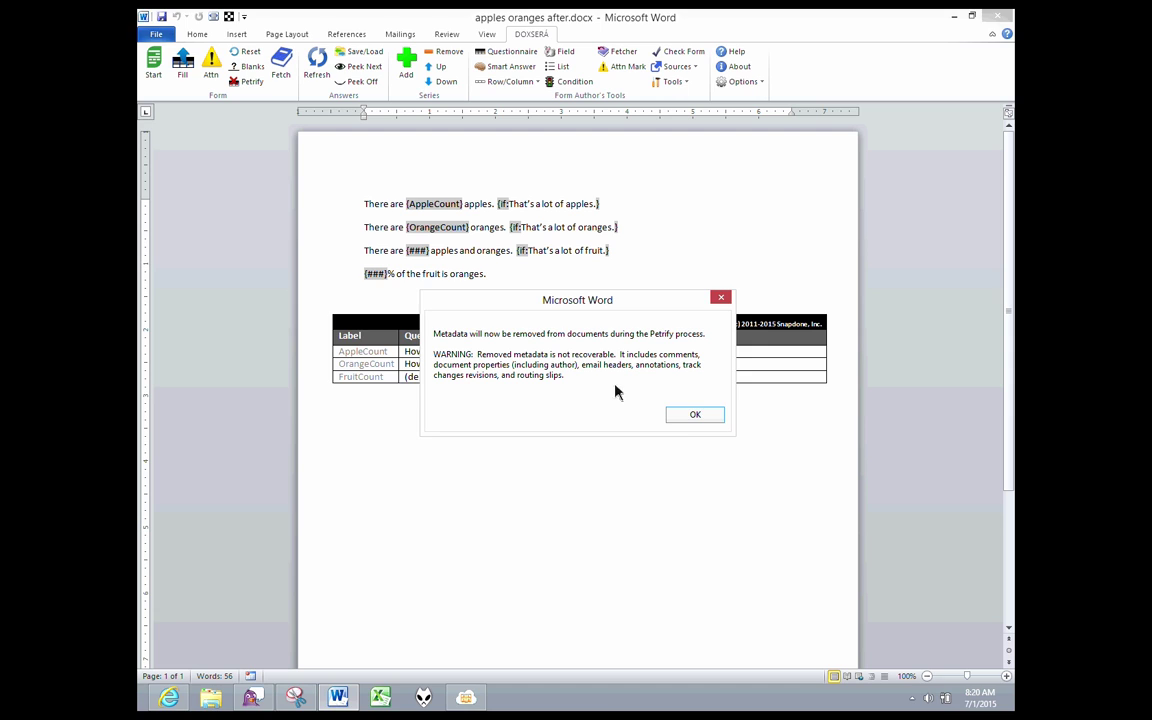
pyautogui.click(711, 418)
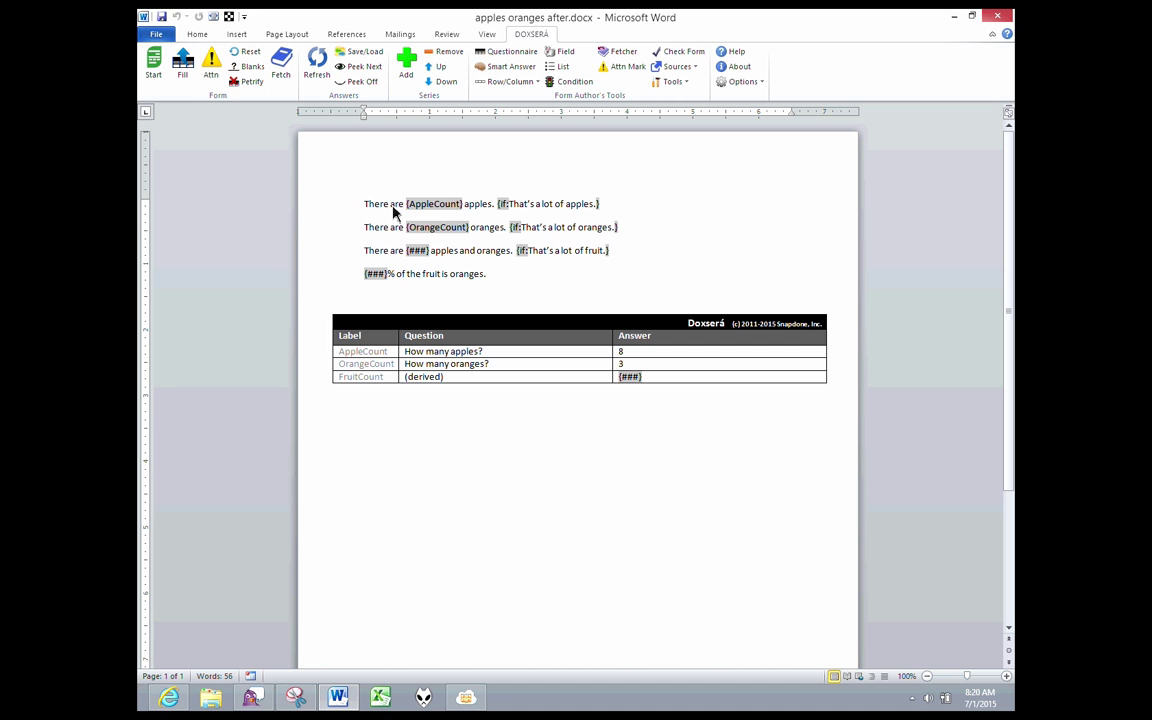
# - Check the author and last-modified-by entries in the document information, and return to the document
pyautogui.click(156, 35)
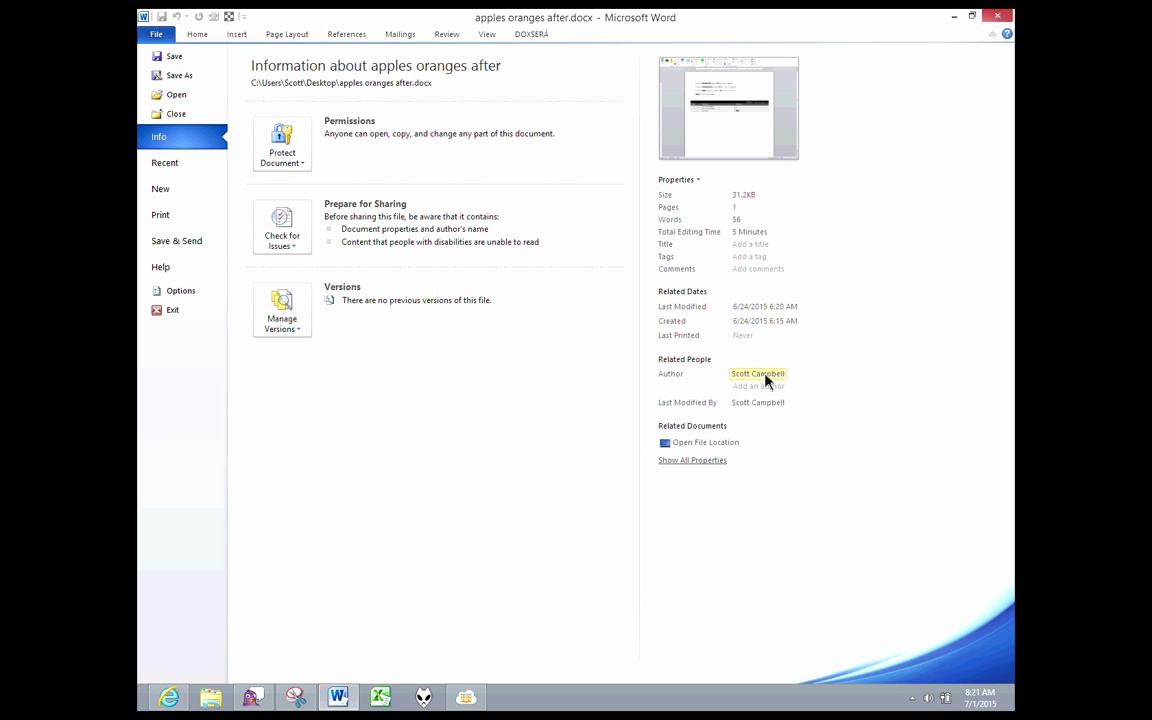
pyautogui.moveTo(741, 405)
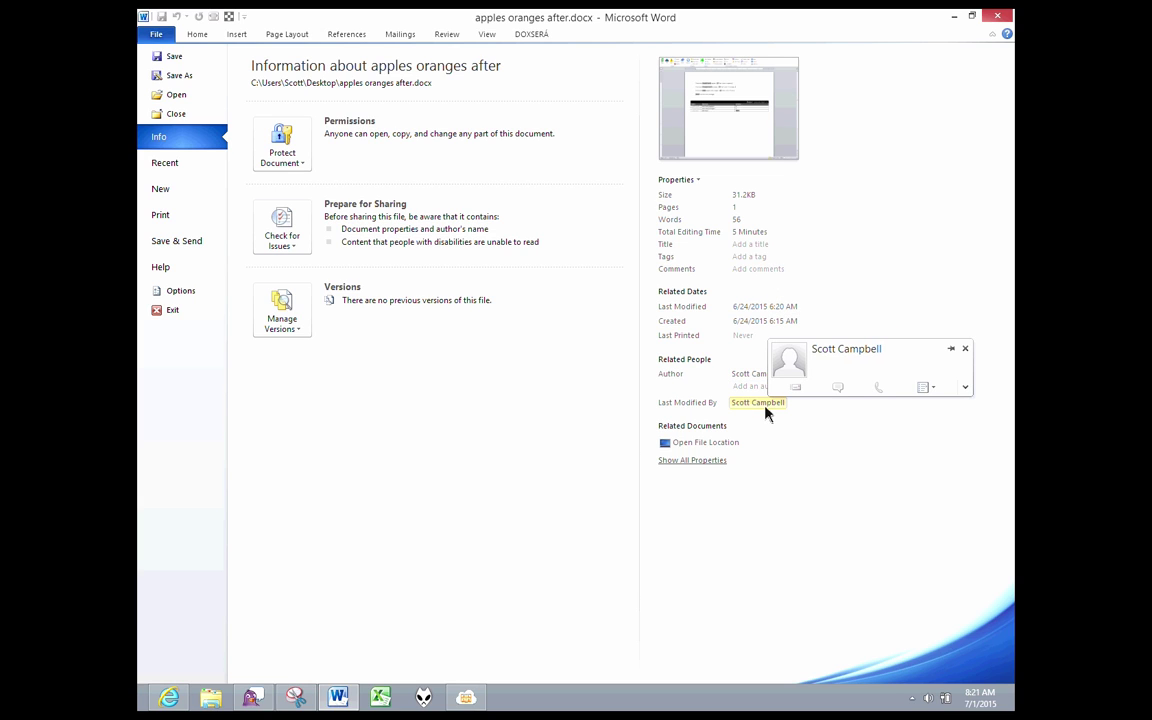
pyautogui.moveTo(755, 383)
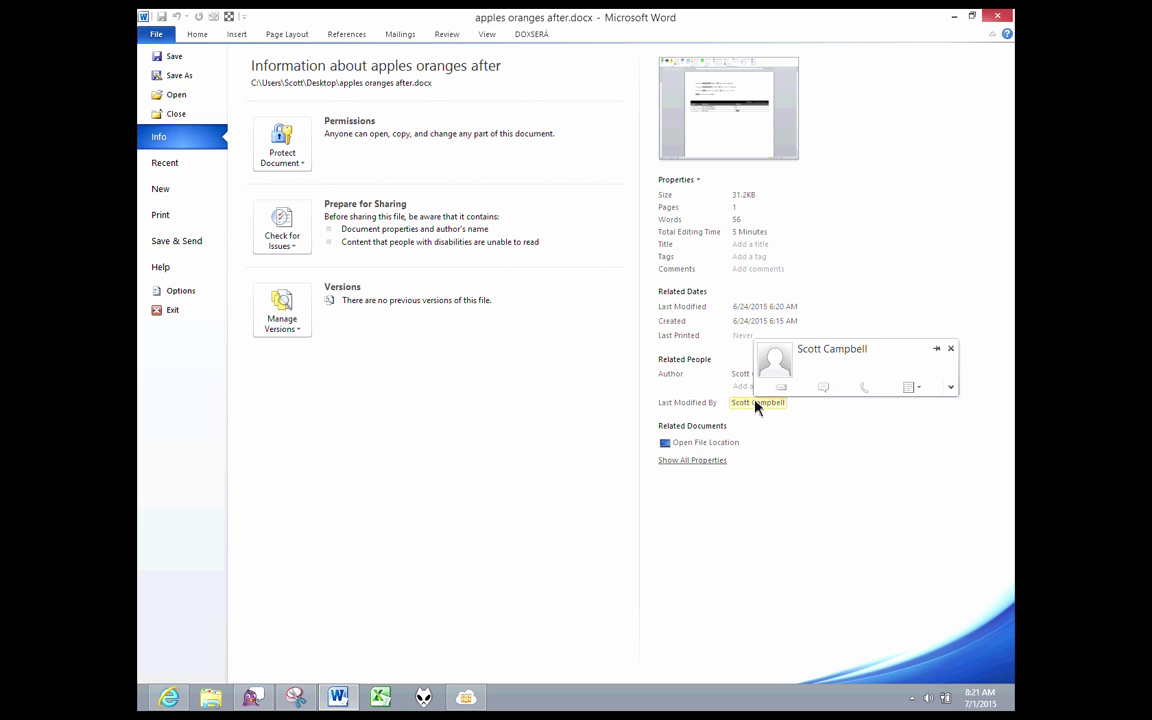
pyautogui.click(175, 33)
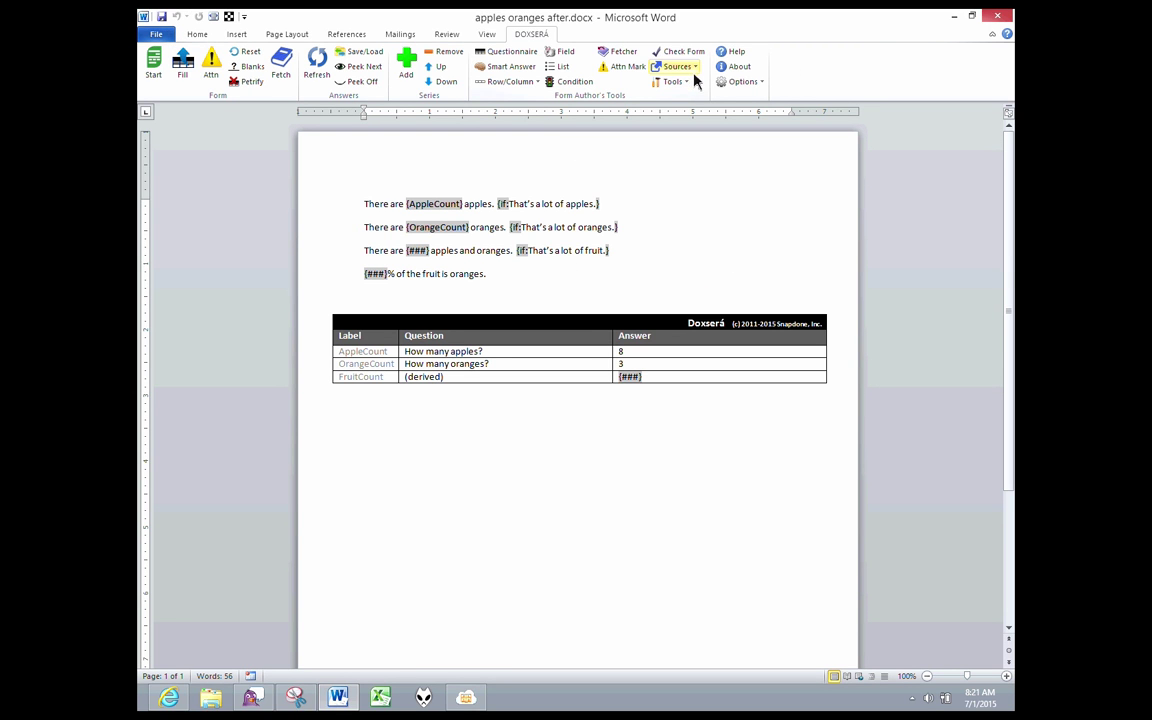
# - Petrify the unfilled form with metadata scrubbing, and close the document without saving
pyautogui.click(252, 82)
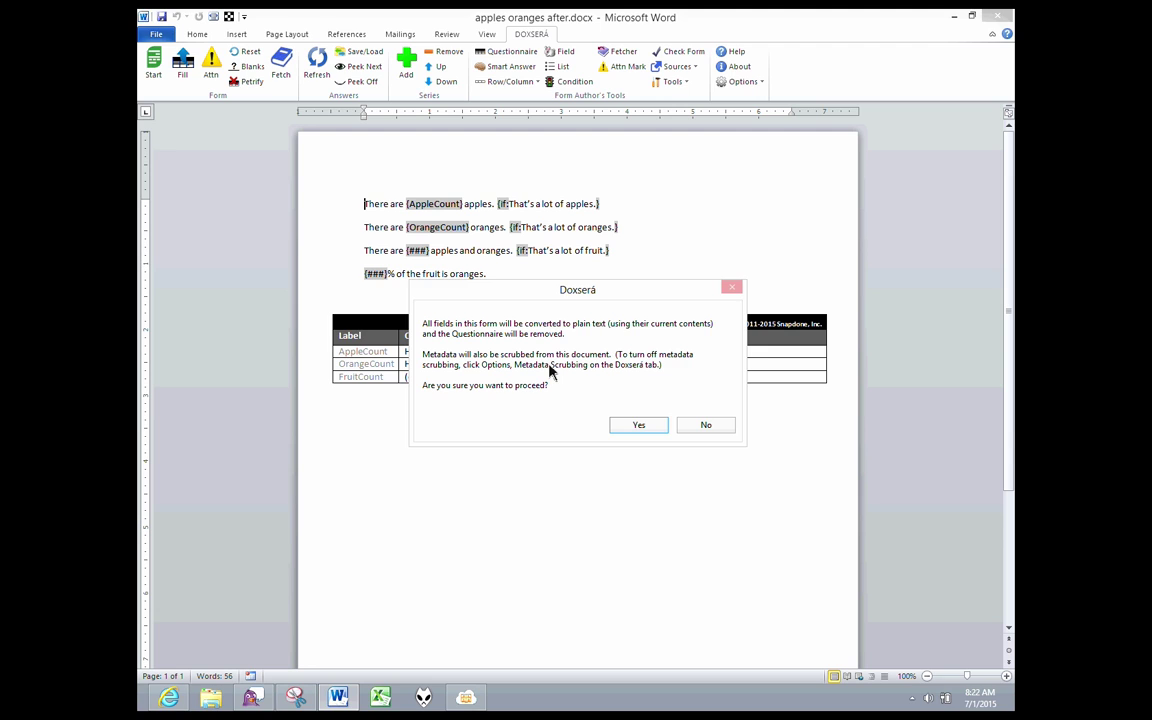
pyautogui.click(636, 427)
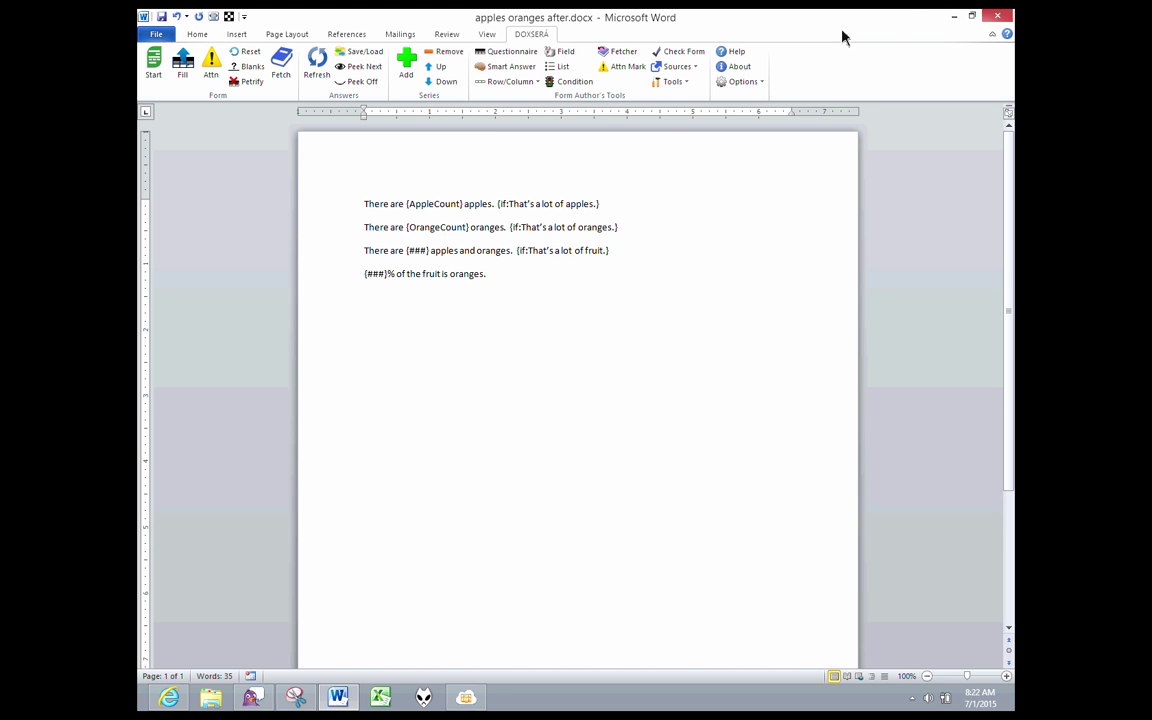
pyautogui.click(1005, 16)
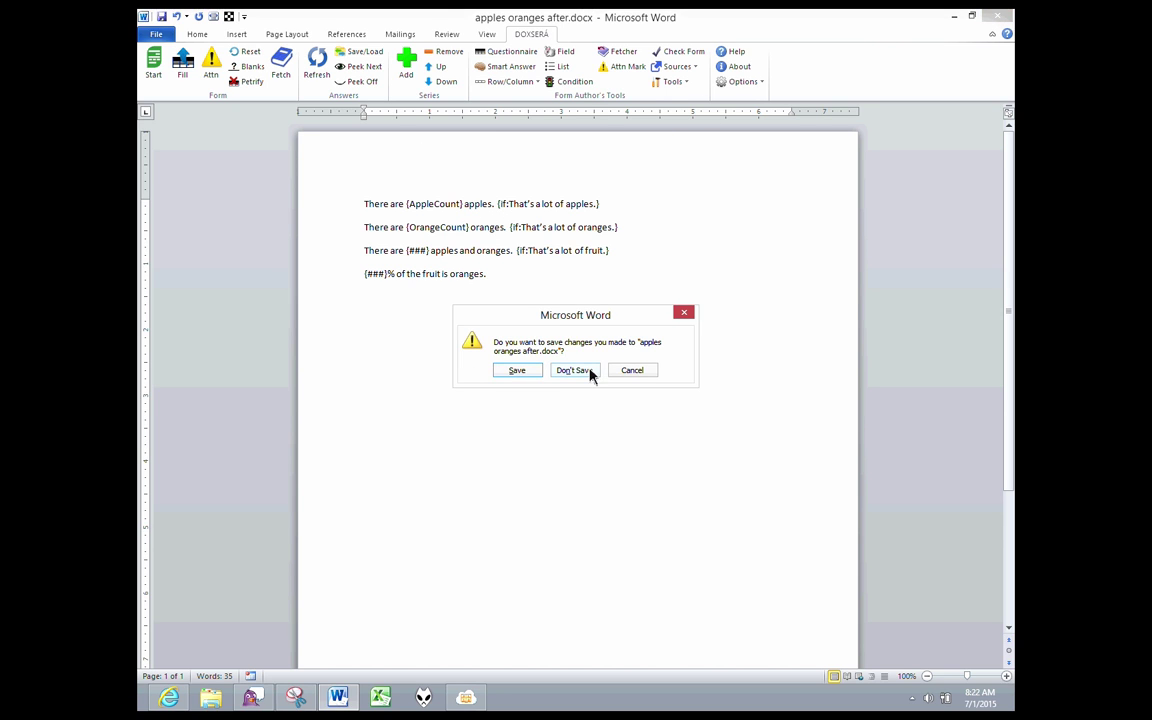
pyautogui.click(589, 373)
# - Reopen apples oranges after.docx, fill its fields from the questionnaire, and Petrify it with metadata scrubbing
pyautogui.doubleClick(265, 112)
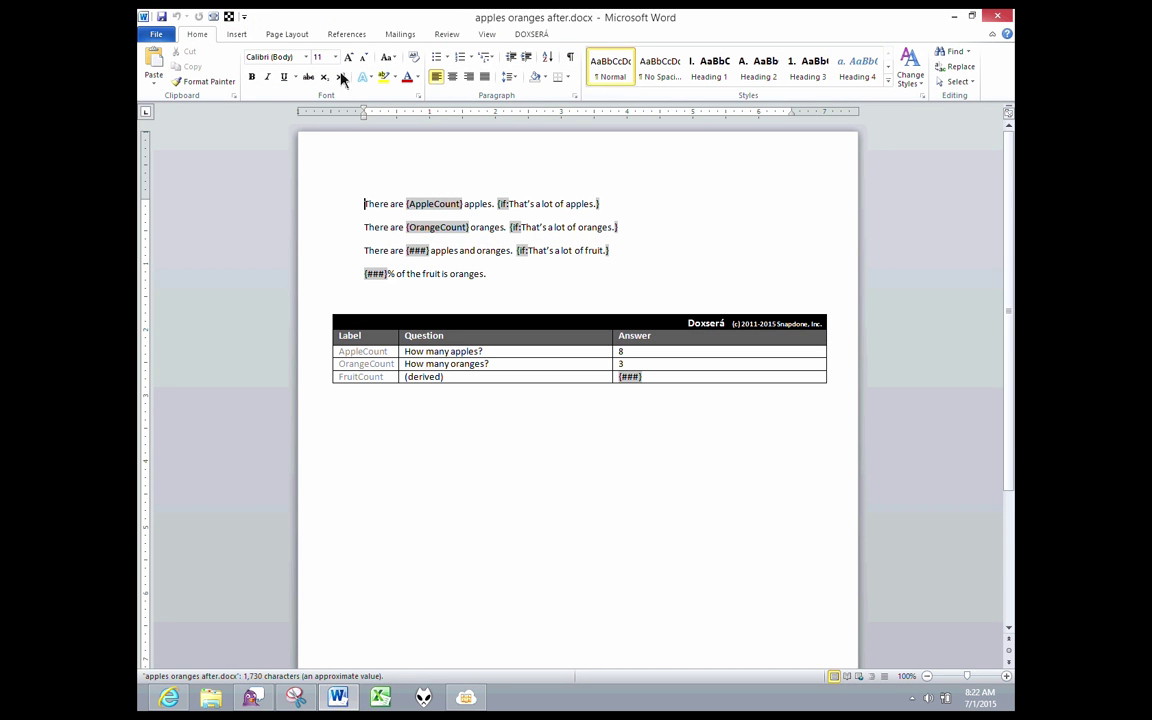
pyautogui.click(531, 34)
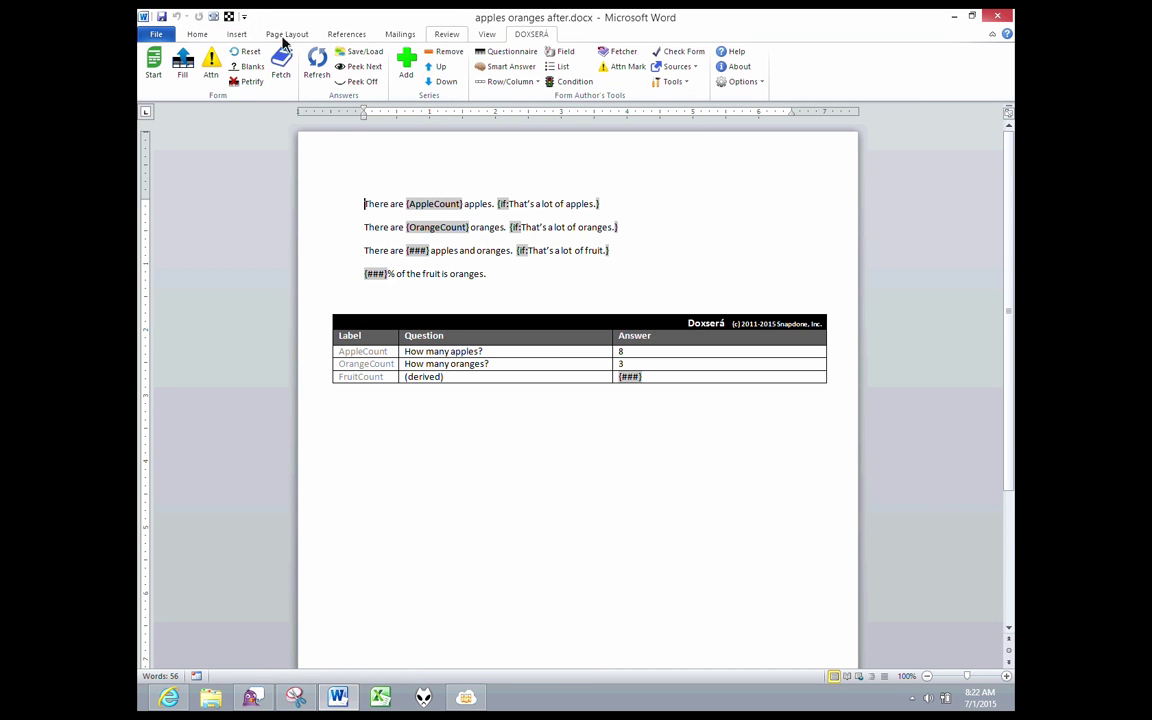
pyautogui.click(182, 66)
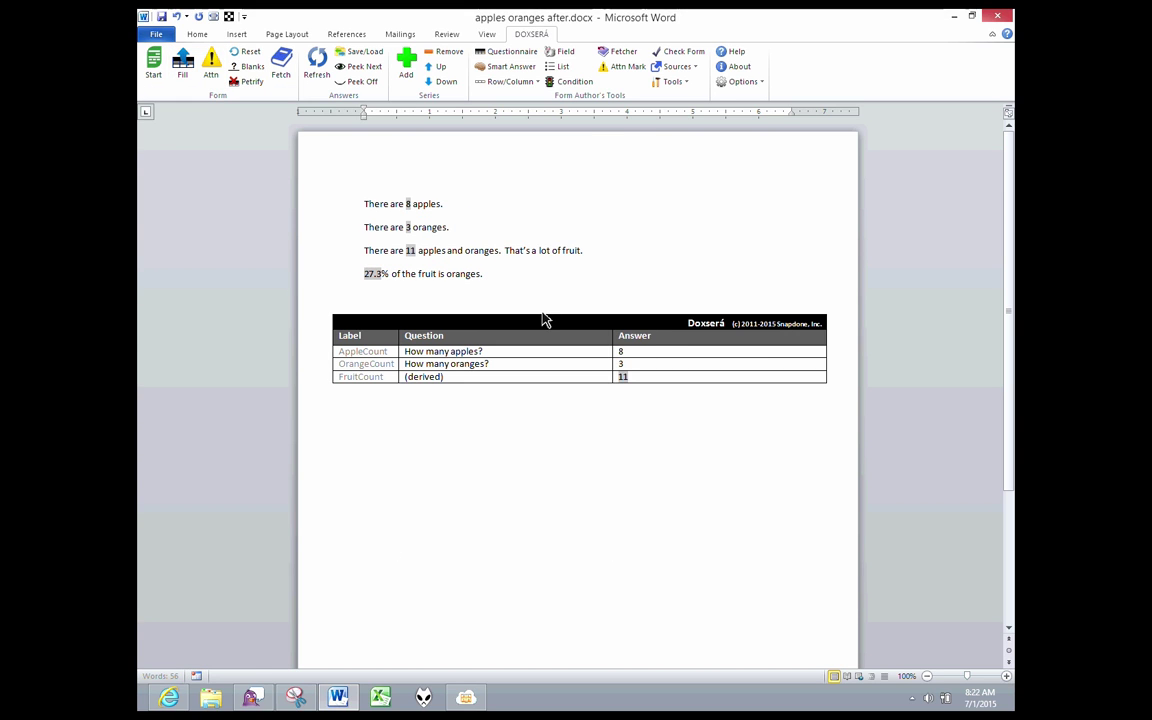
pyautogui.click(252, 82)
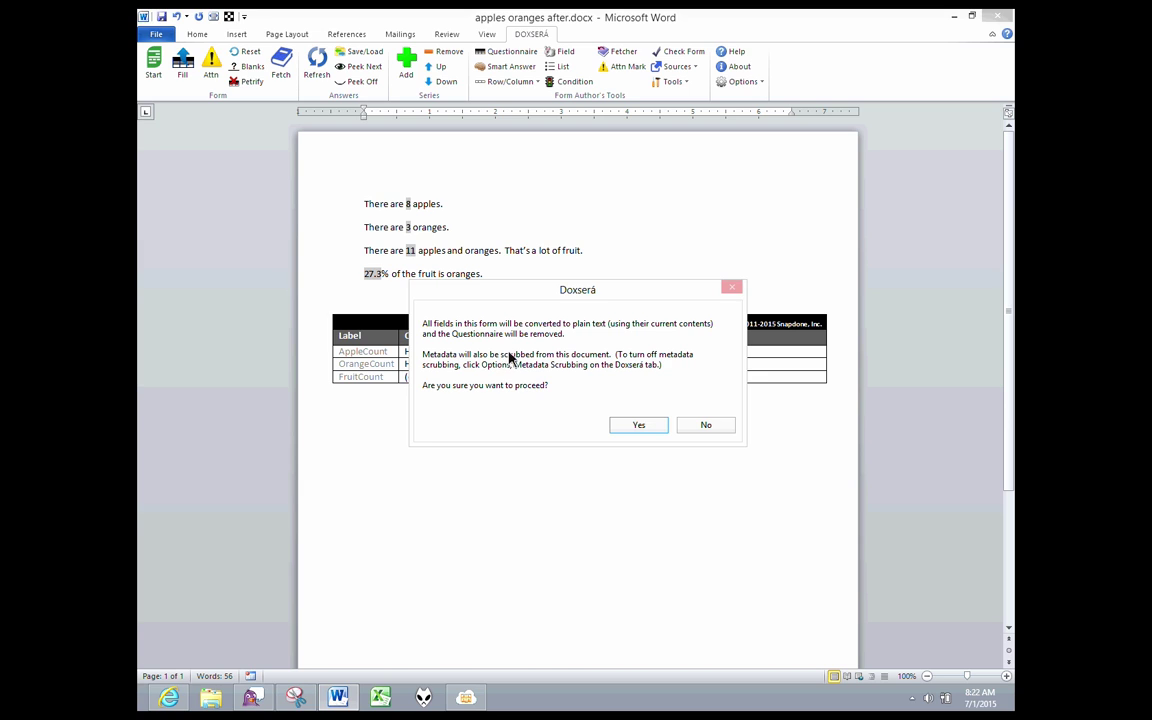
pyautogui.click(639, 427)
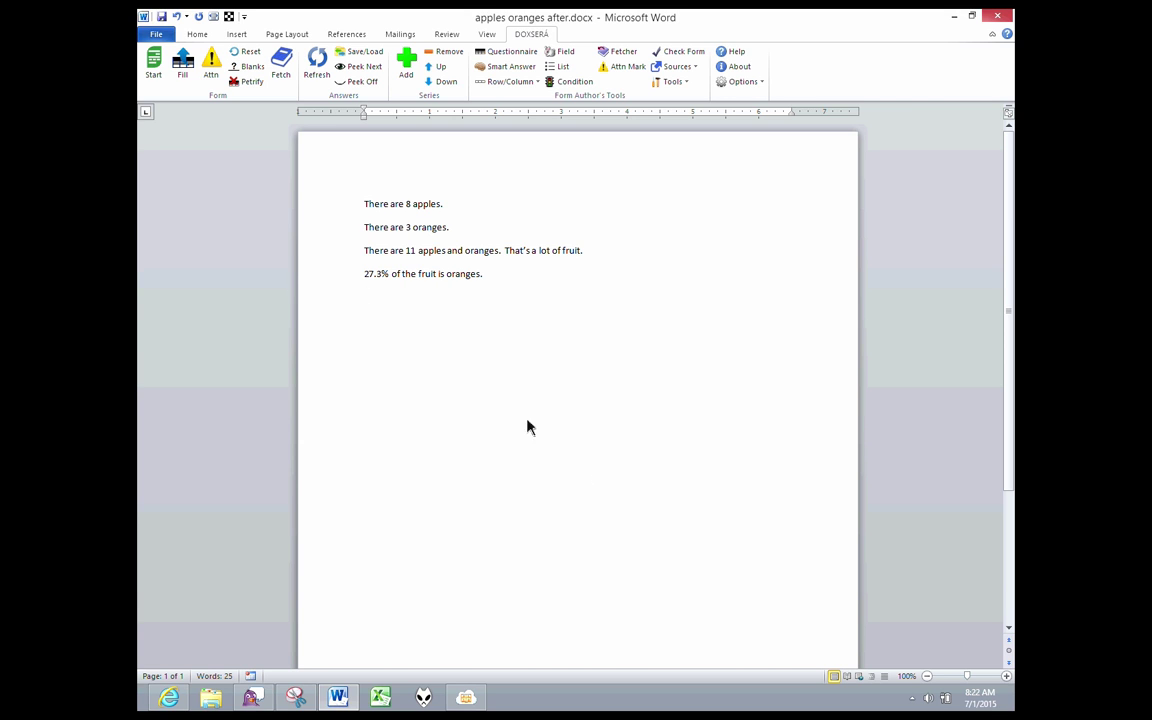
# - Check the petrified document's author, last-modified-by and other properties, and return to the document, keeping it open unsaved
pyautogui.click(156, 36)
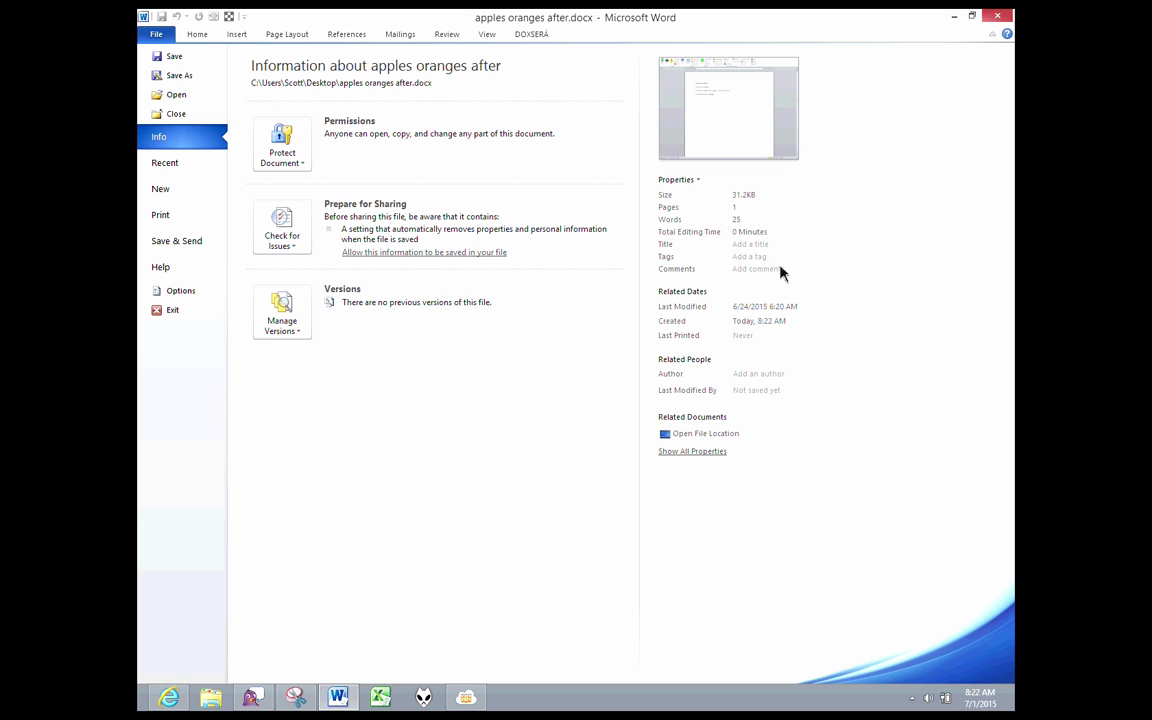
pyautogui.click(998, 18)
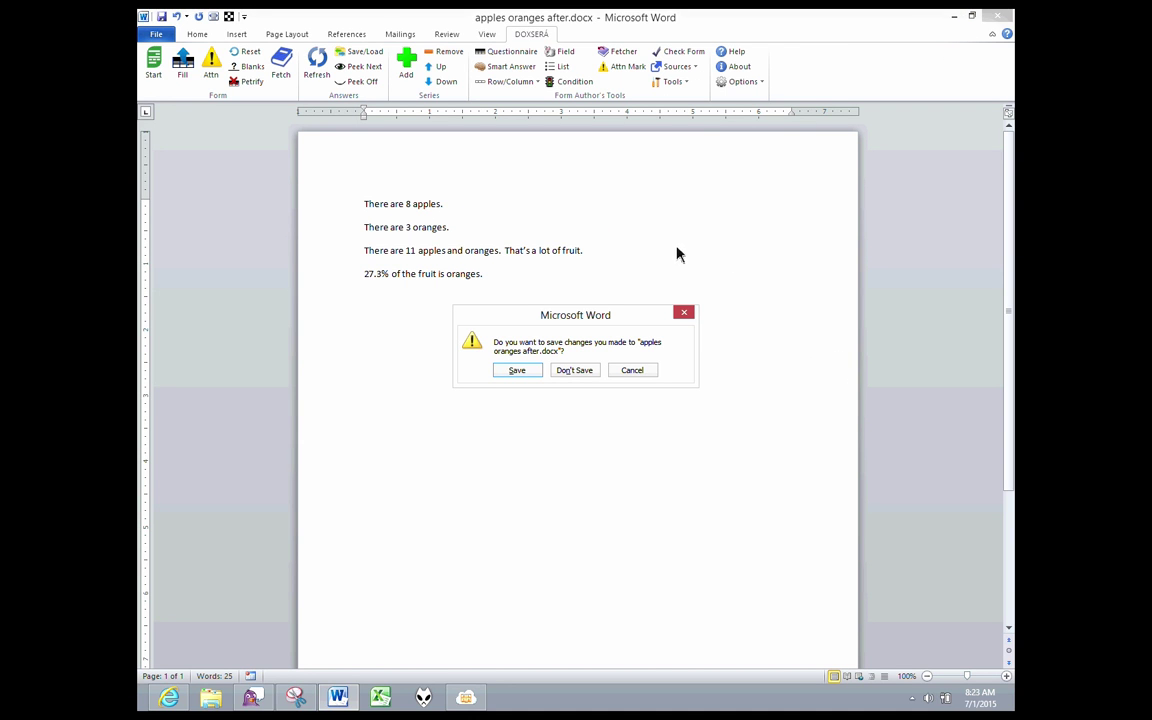
pyautogui.click(645, 372)
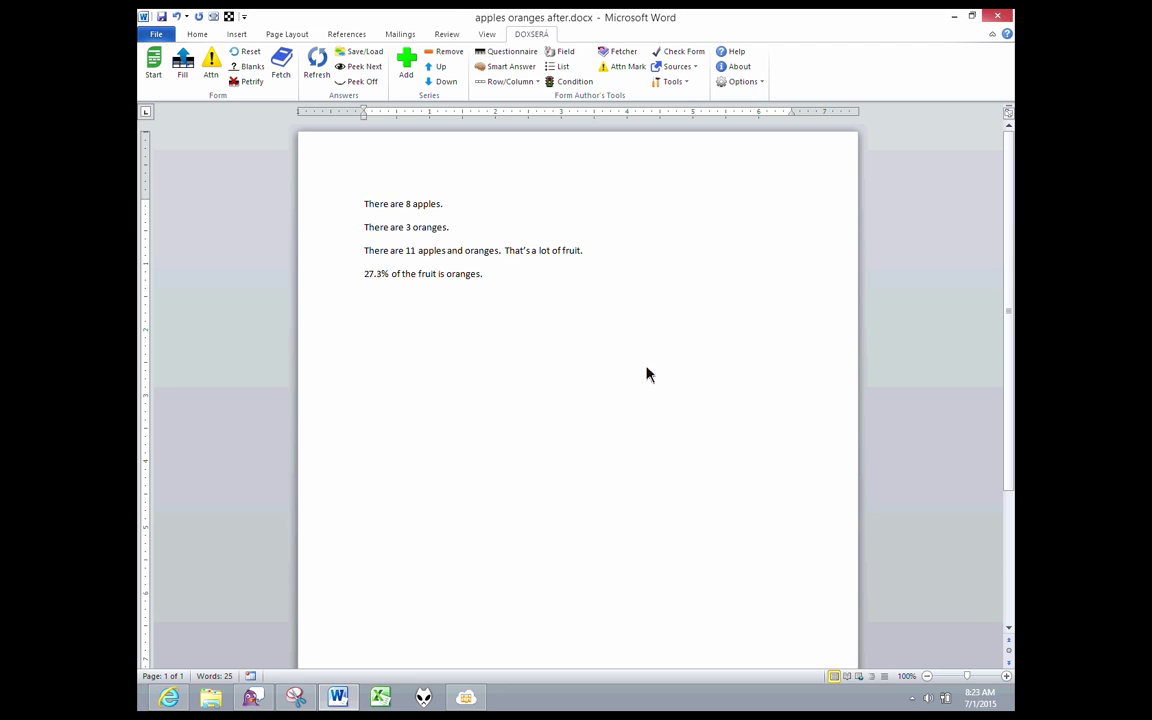